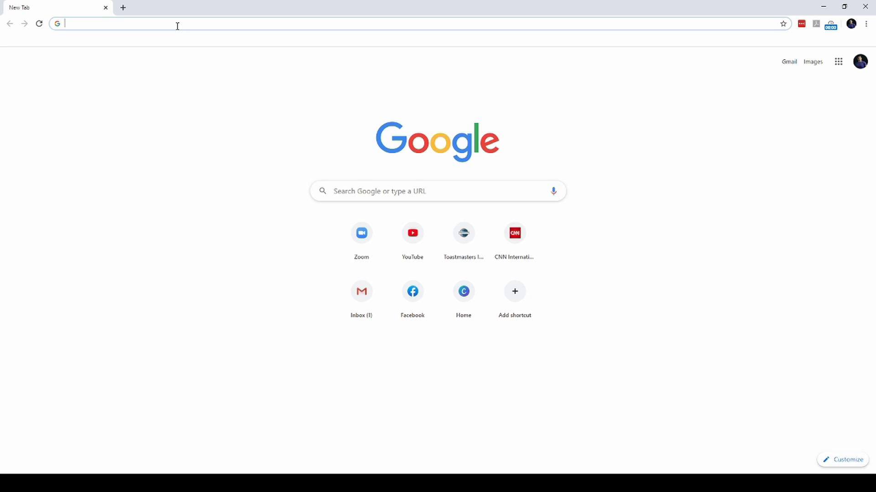
Search for google forms, go to Google Forms, and start a new blank form
{"action": "type", "text": "google.com"}
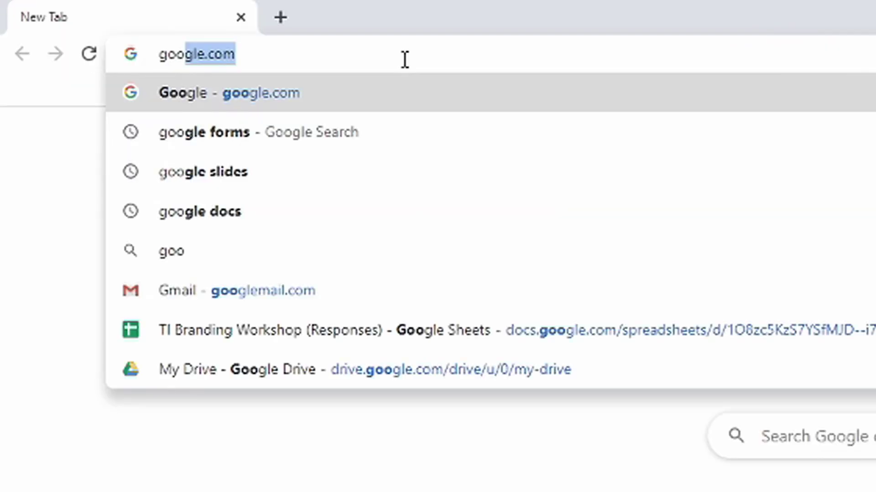
{"action": "key", "text": "Down"}
{"action": "key", "text": "Return"}
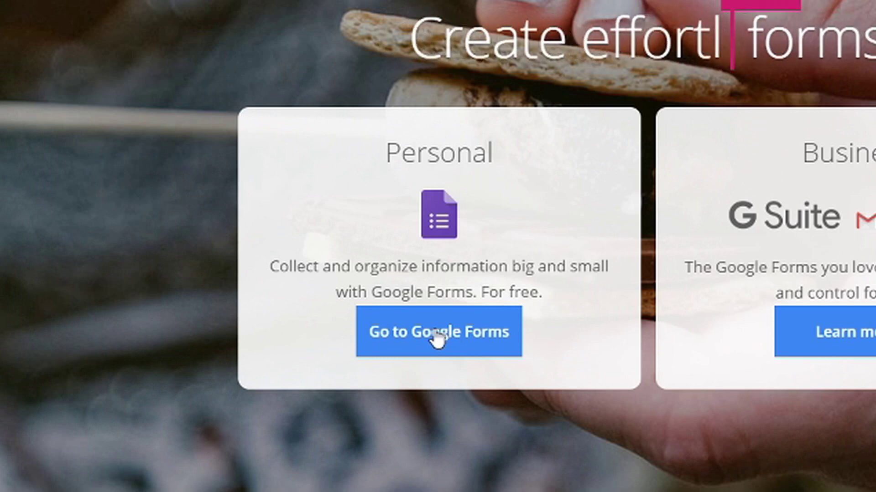
{"action": "left_click", "coordinate": [437, 337]}
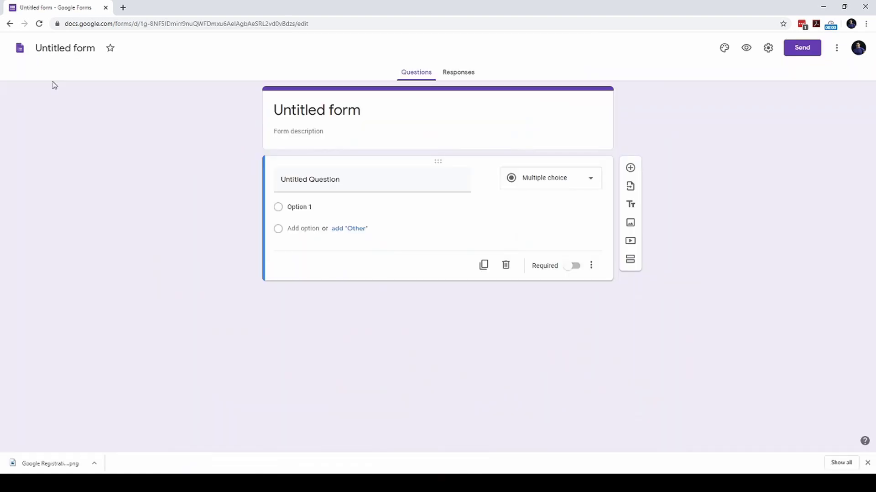
{"action": "left_click", "coordinate": [44, 49]}
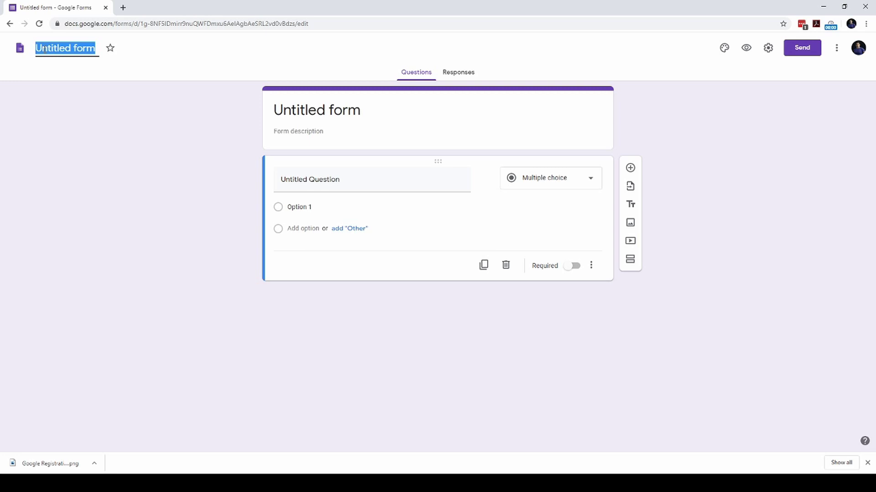
Title the form 'Division Conference 2020'
{"action": "type", "text": "Division Con"}
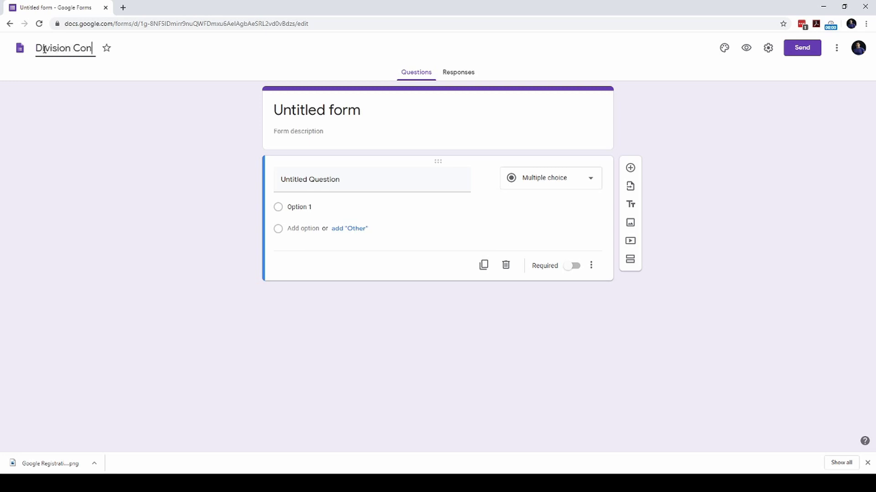
{"action": "type", "text": "ference 2020"}
{"action": "left_click", "coordinate": [205, 123]}
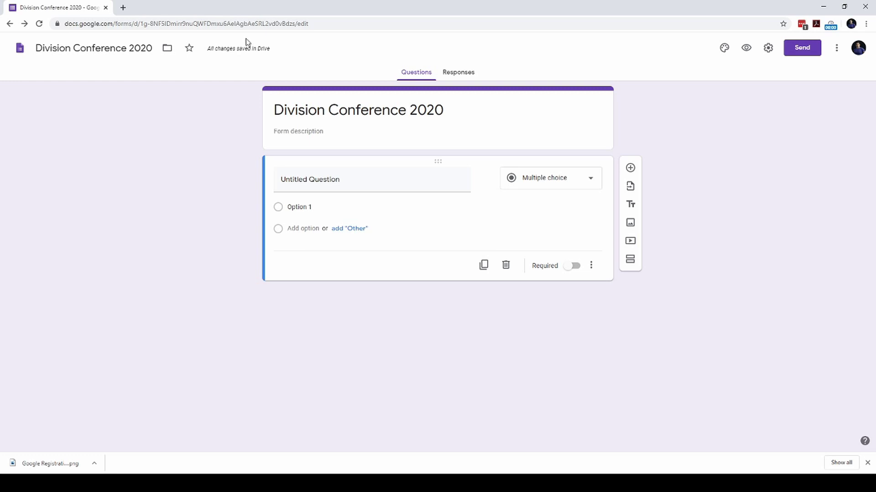
{"action": "left_click", "coordinate": [725, 53]}
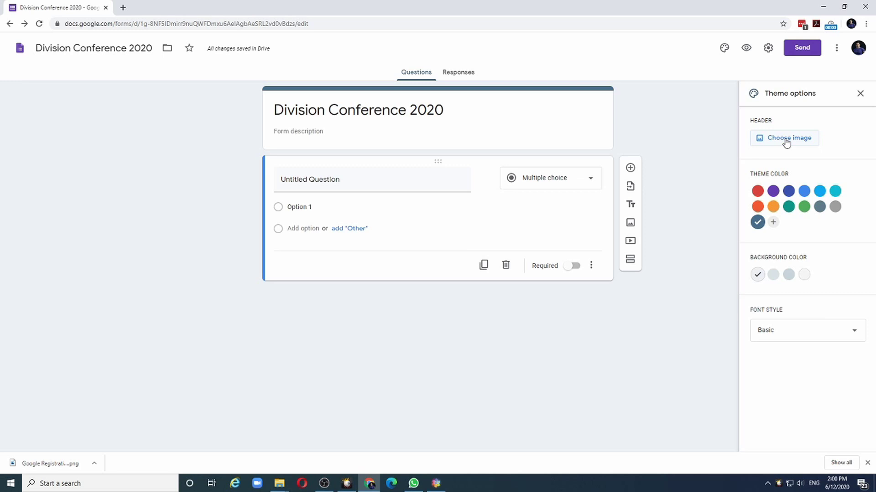
Start choosing a header image from the form's theme options
{"action": "left_click", "coordinate": [785, 143]}
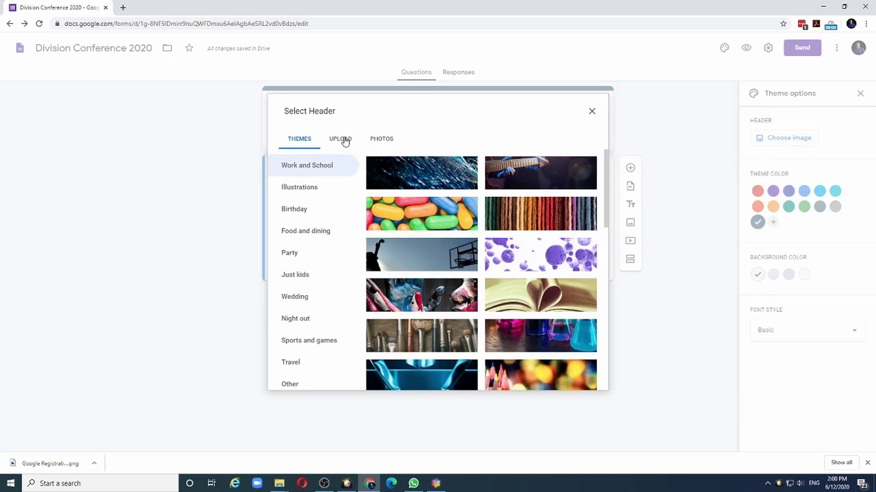
Upload Google Registration Background.png and confirm it as the form's header banner
{"action": "left_click", "coordinate": [345, 140]}
{"action": "left_click", "coordinate": [439, 301]}
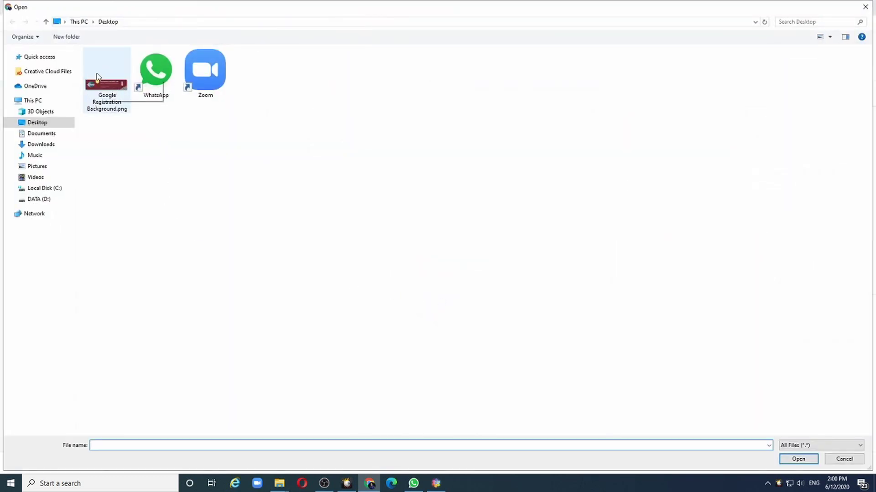
{"action": "left_click", "coordinate": [104, 96]}
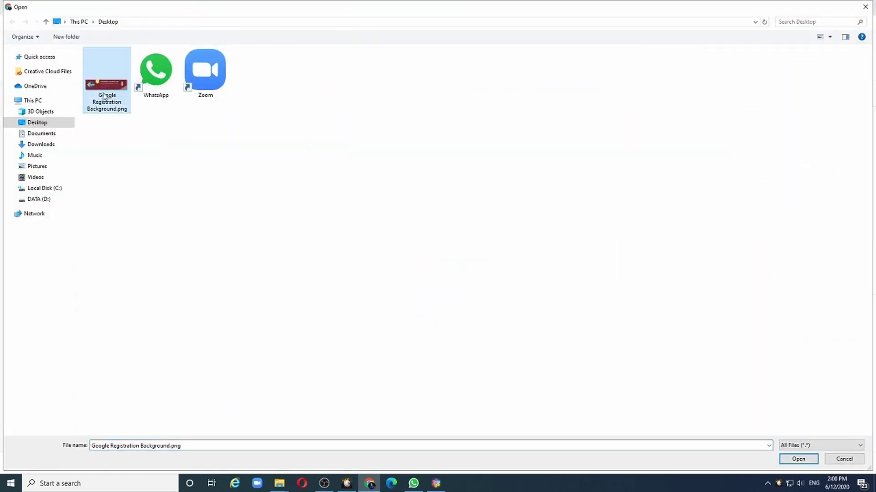
{"action": "left_click", "coordinate": [796, 459]}
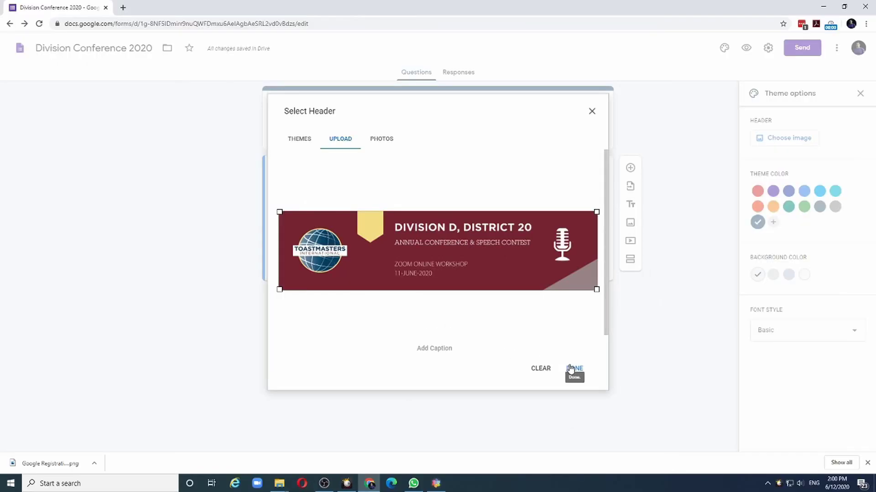
{"action": "left_click", "coordinate": [570, 368]}
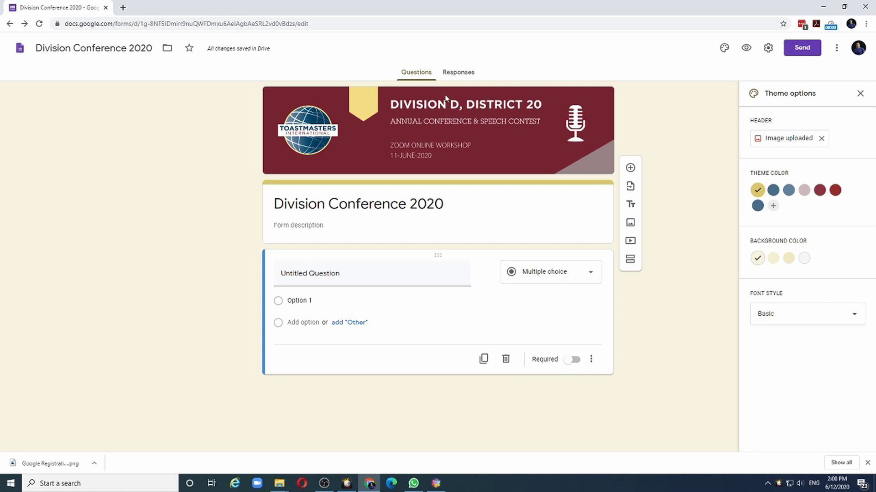
Apply theme colour #486c8b with a blue-grey background and add a Division D description starting 9:00 AM (Bahrain)
{"action": "left_click", "coordinate": [773, 190]}
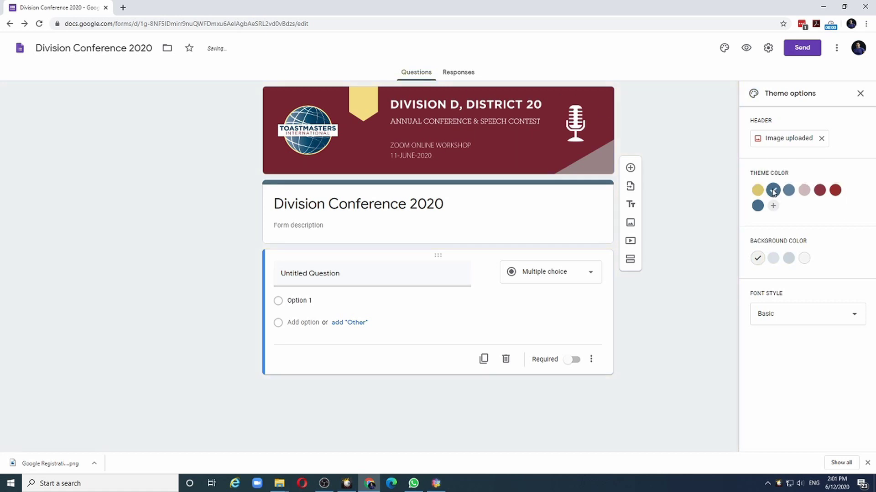
{"action": "left_click", "coordinate": [773, 259]}
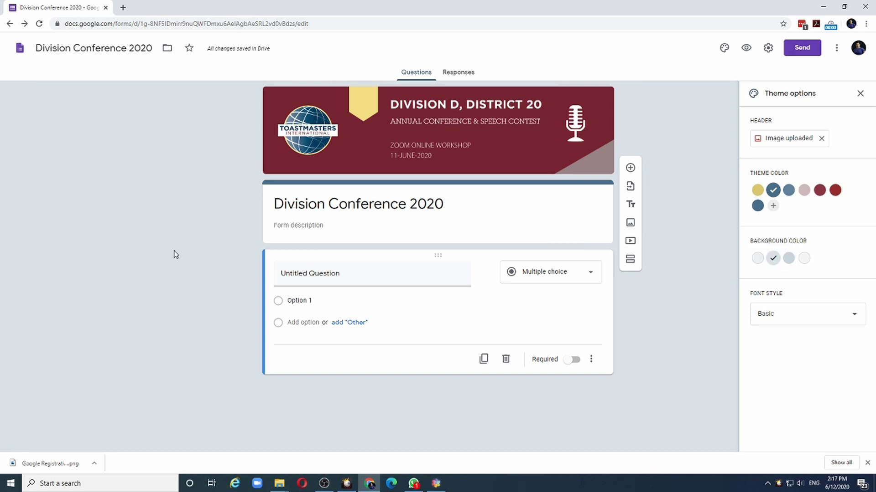
{"action": "left_click", "coordinate": [282, 225]}
{"action": "type", "text": "D"}
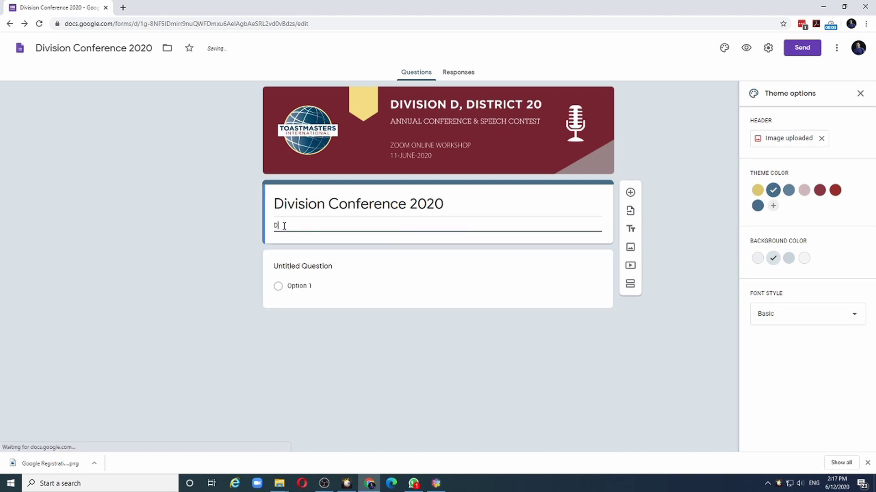
{"action": "type", "text": "ivision D Annual conference featuring"}
{"action": "type", "text": "Area level champions in 4 different speech categories. The highlight of the event is a keynote speech by World Champion of Public Speaking Ramona Smith"}
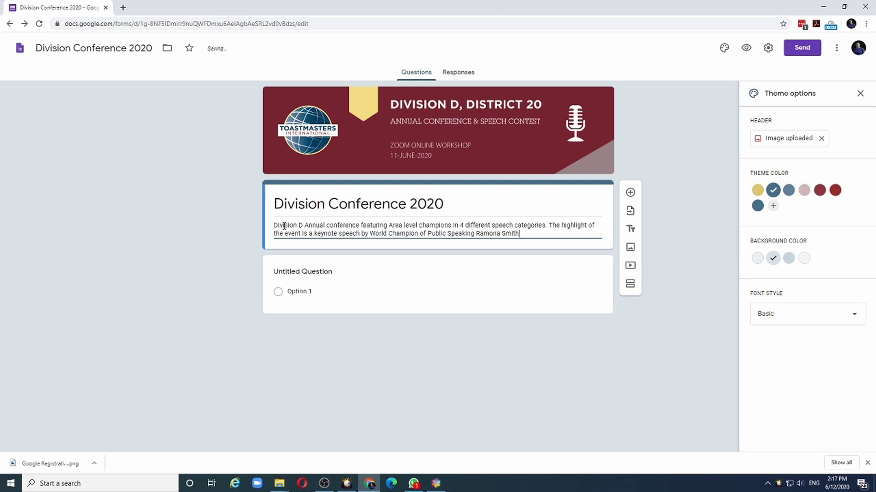
{"action": "key", "text": "Return"}
{"action": "type", "text": "Start Time: 9:00 AM (Bahrain)"}
{"action": "left_click", "coordinate": [182, 203]}
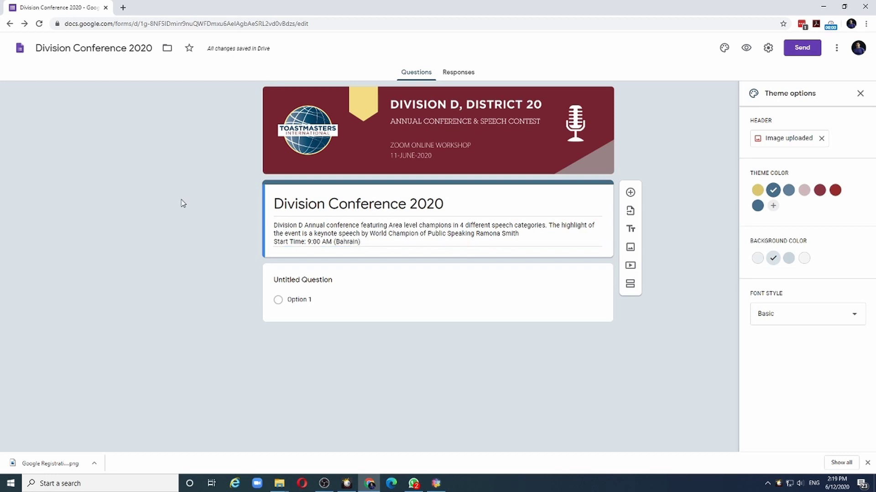
Turn on Collect email addresses in the form settings and save
{"action": "left_click", "coordinate": [767, 48]}
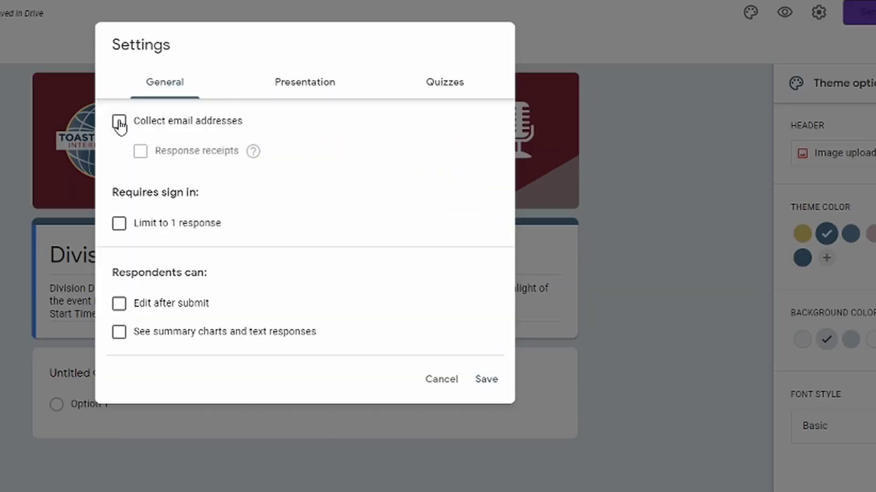
{"action": "left_click", "coordinate": [119, 123]}
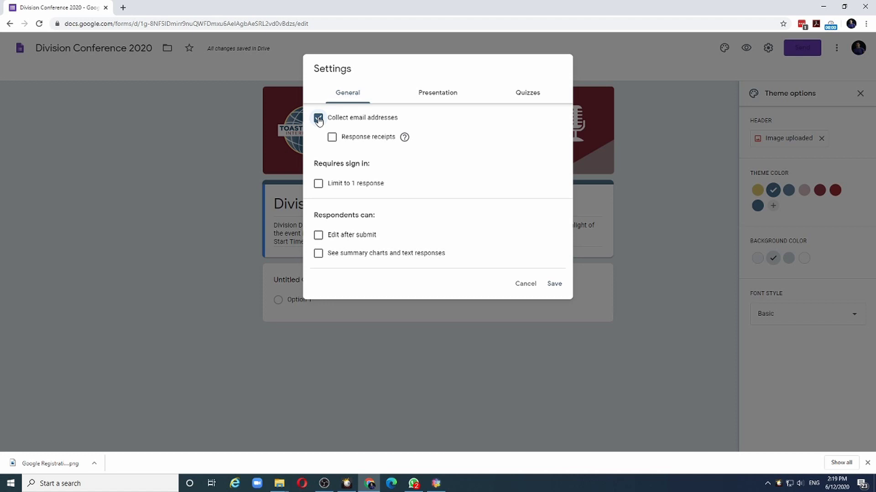
{"action": "left_click", "coordinate": [555, 284]}
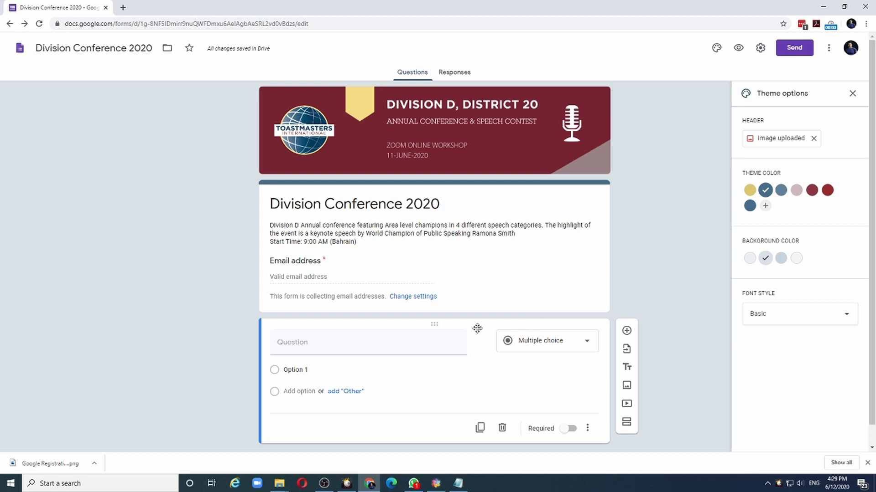
Retitle the first question 'Please enter your Name' and mark it required
{"action": "left_click", "coordinate": [333, 347]}
{"action": "type", "text": "Please ente"}
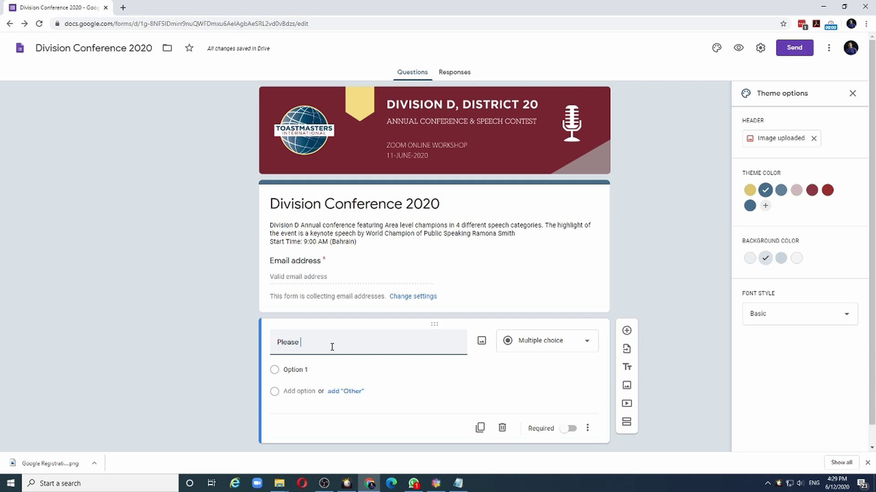
{"action": "type", "text": "r your Name"}
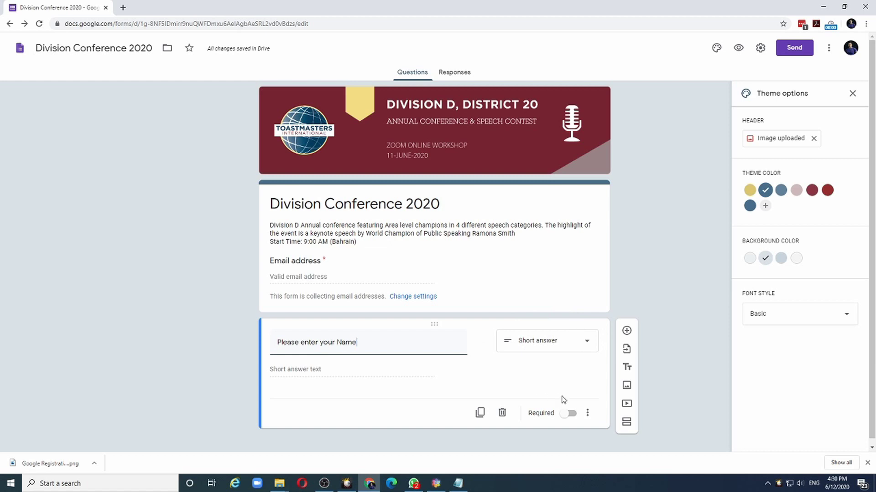
{"action": "left_click", "coordinate": [571, 415]}
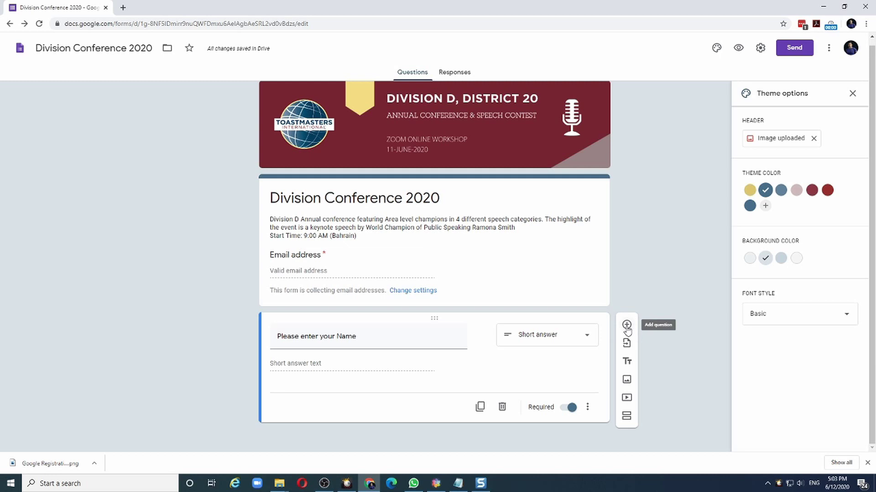
Add a required question 'Are you a Toastmaster?' with Yes and No answers
{"action": "left_click", "coordinate": [626, 326]}
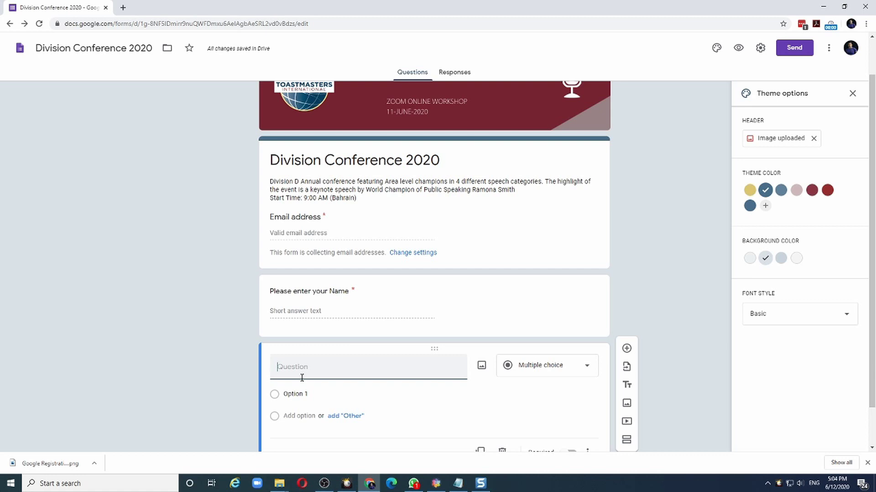
{"action": "type", "text": "Are you a"}
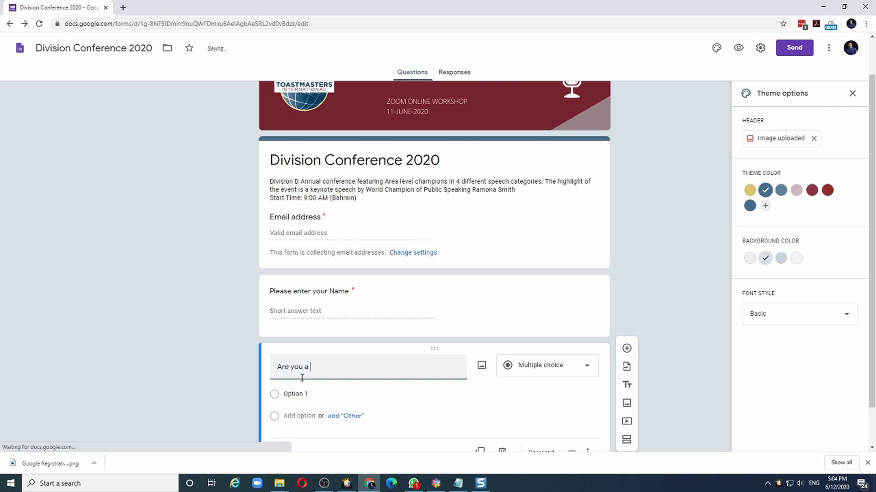
{"action": "type", "text": " Toastmaster"}
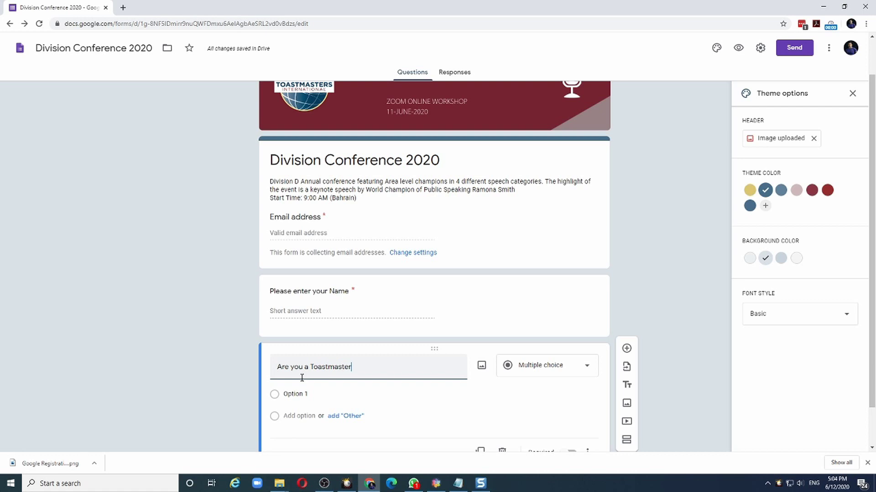
{"action": "type", "text": "?"}
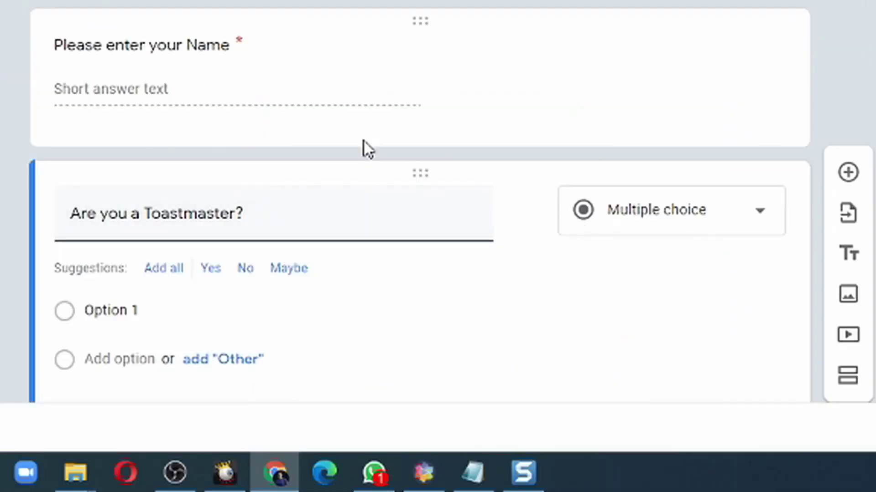
{"action": "scroll", "coordinate": [364, 142], "scroll_direction": "down", "scroll_amount": 2}
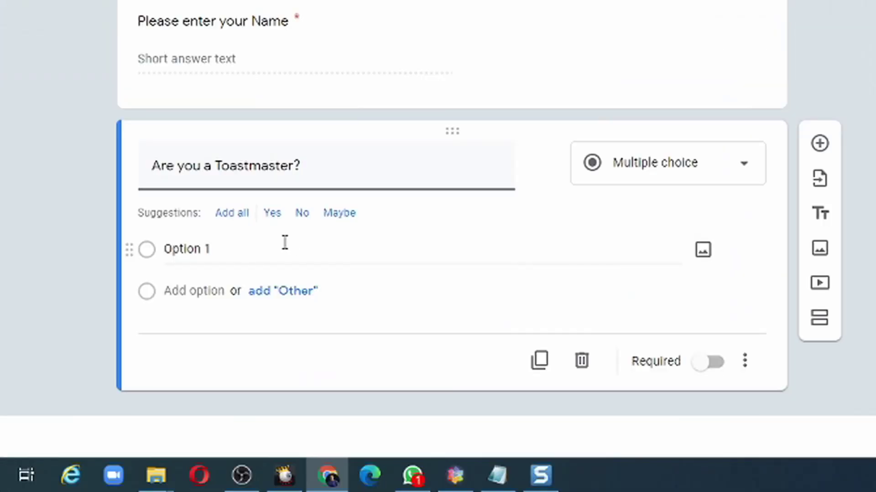
{"action": "left_click", "coordinate": [274, 215]}
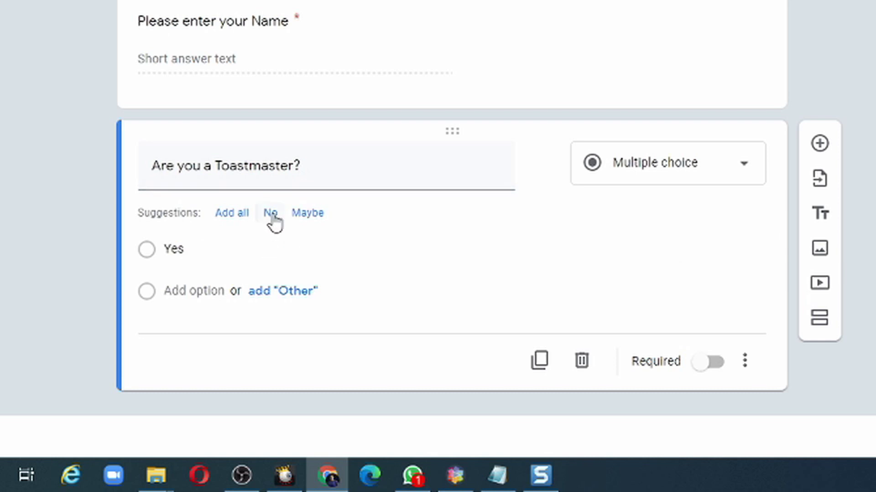
{"action": "left_click", "coordinate": [270, 213]}
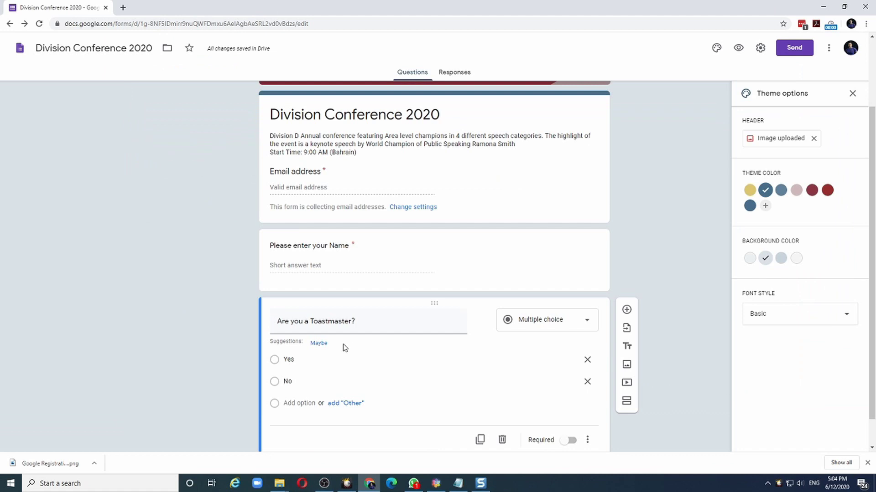
{"action": "left_click", "coordinate": [570, 440]}
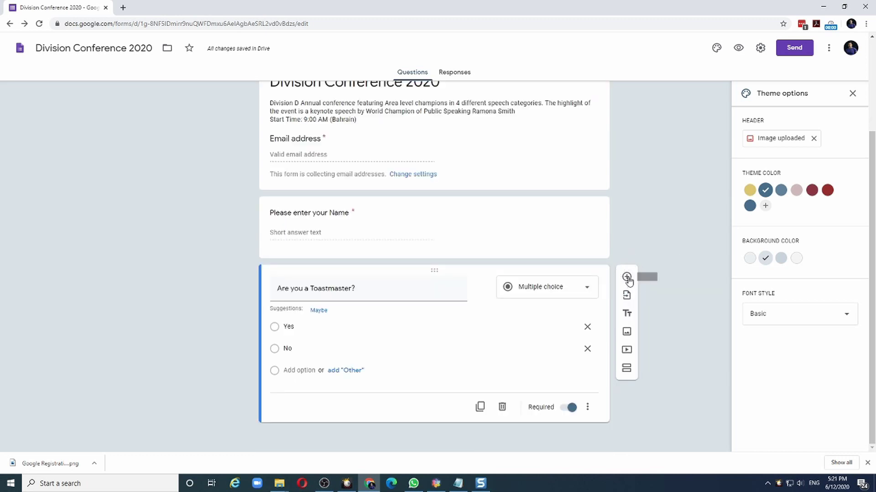
Add a required question 'Choose the seating preference' with options VIP, Premium and Standard
{"action": "left_click", "coordinate": [627, 277]}
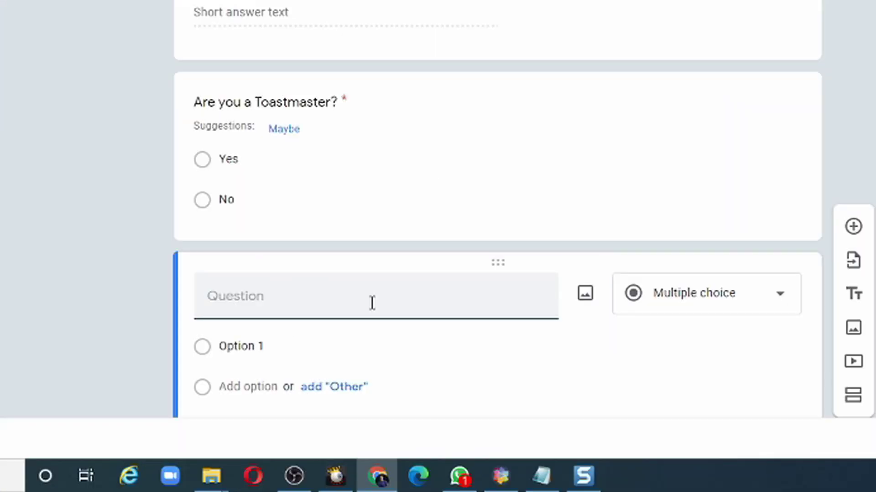
{"action": "type", "text": "Choos"}
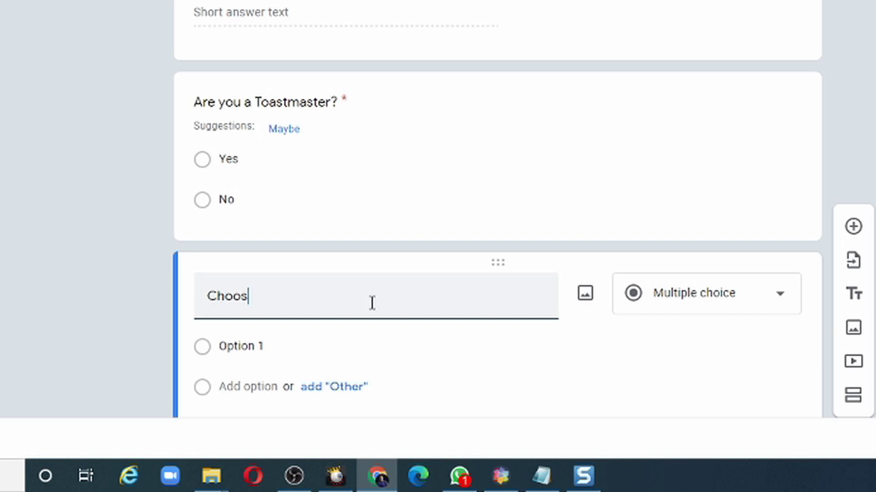
{"action": "type", "text": "e the seating"}
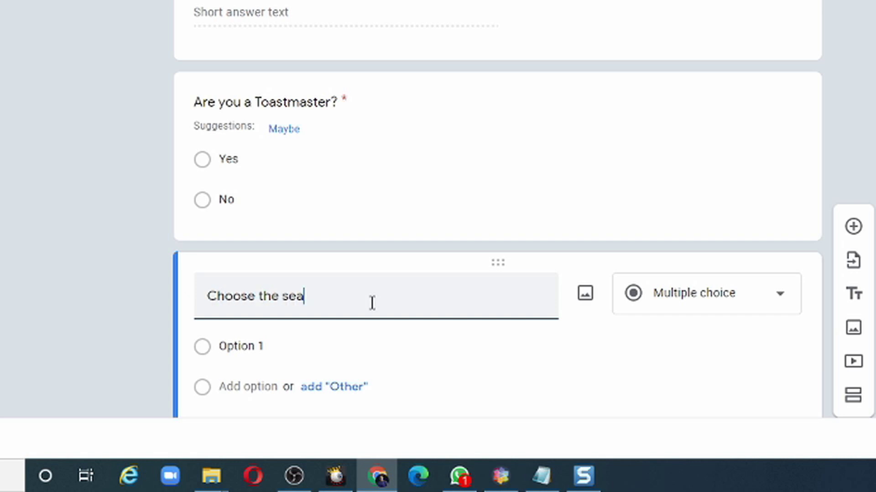
{"action": "type", "text": " preference"}
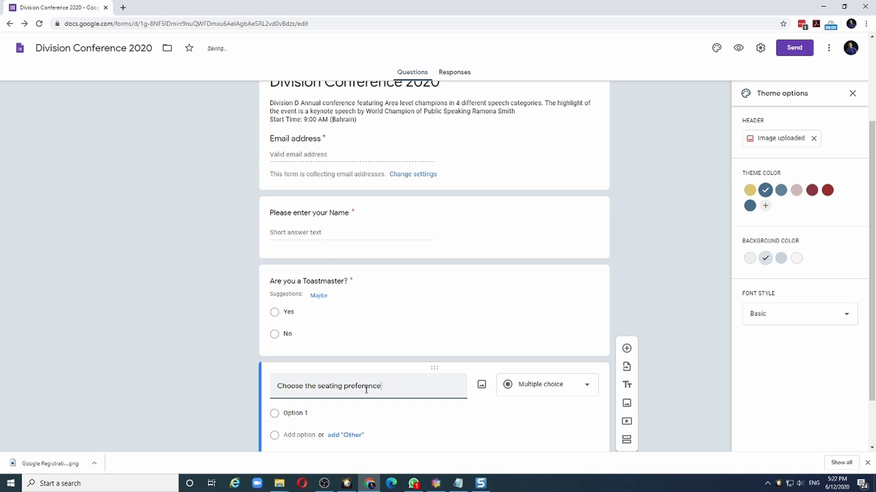
{"action": "scroll", "coordinate": [366, 390], "scroll_direction": "down", "scroll_amount": 1}
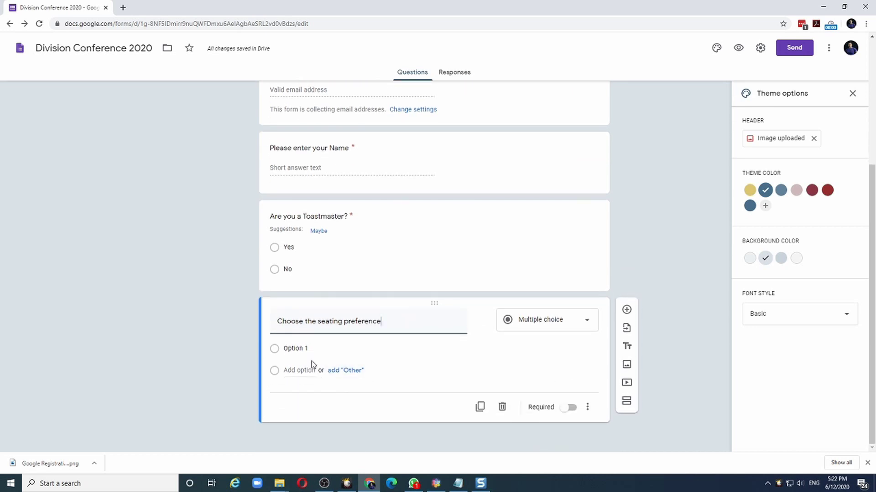
{"action": "left_click", "coordinate": [304, 350]}
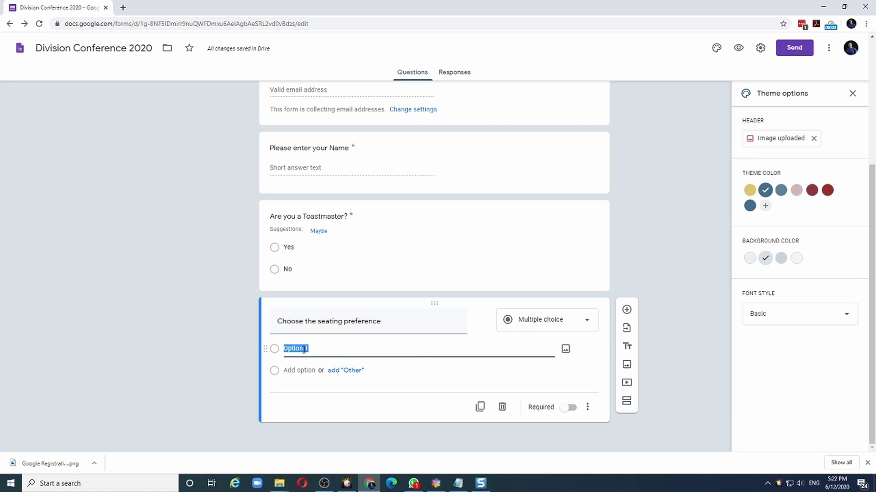
{"action": "type", "text": "VIP"}
{"action": "left_click", "coordinate": [294, 372]}
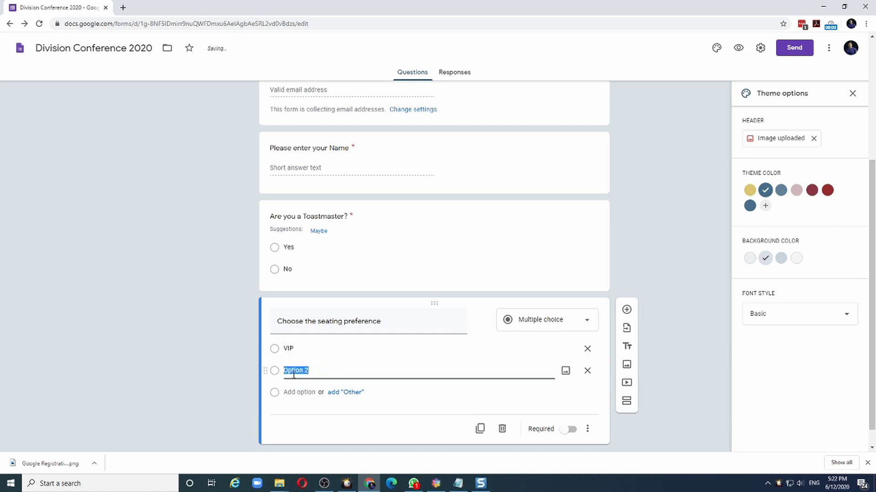
{"action": "type", "text": "Premium"}
{"action": "left_click", "coordinate": [304, 393]}
{"action": "type", "text": "Standard"}
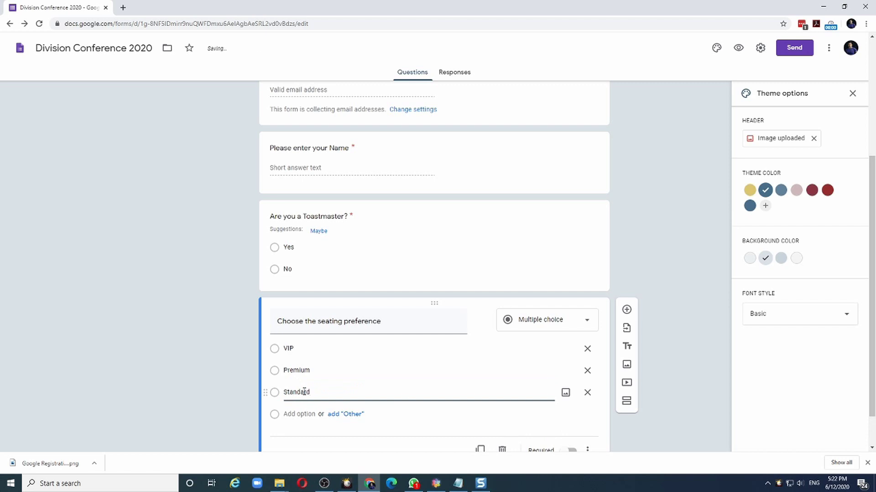
{"action": "scroll", "coordinate": [327, 385], "scroll_direction": "down", "scroll_amount": 1}
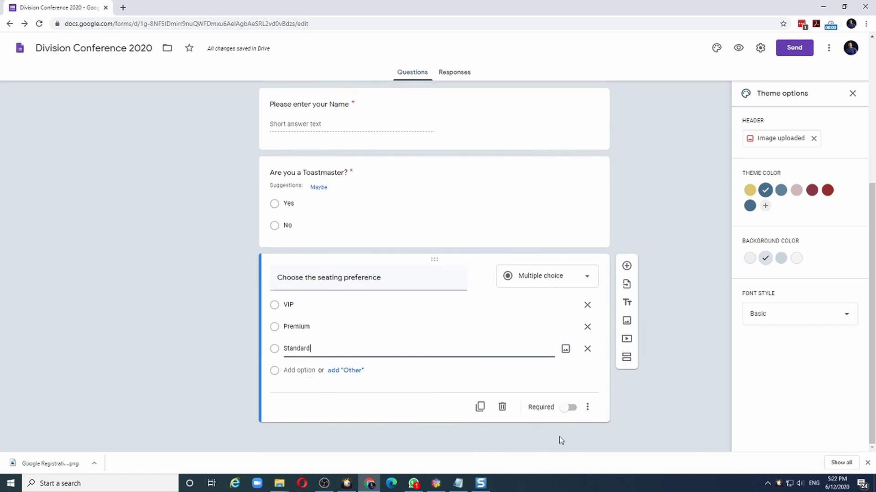
{"action": "left_click", "coordinate": [574, 411]}
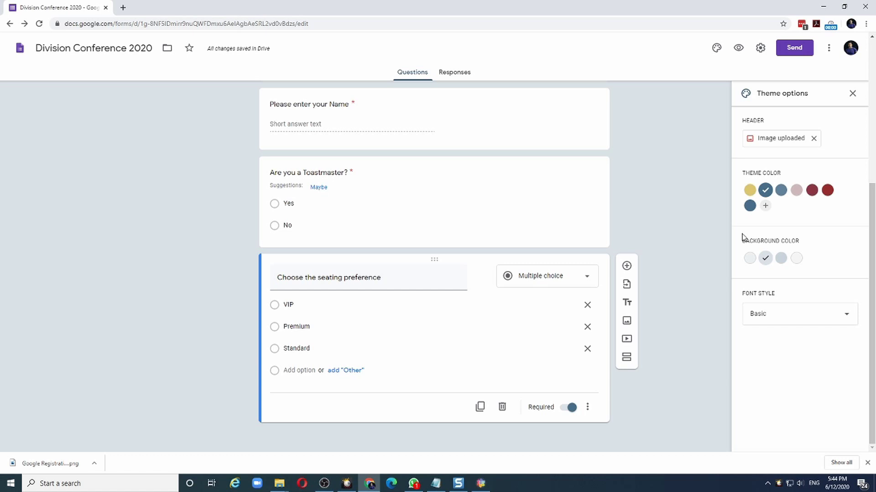
Add a checkbox question titled 'Choose the contests you wish to attends'
{"action": "left_click", "coordinate": [626, 266]}
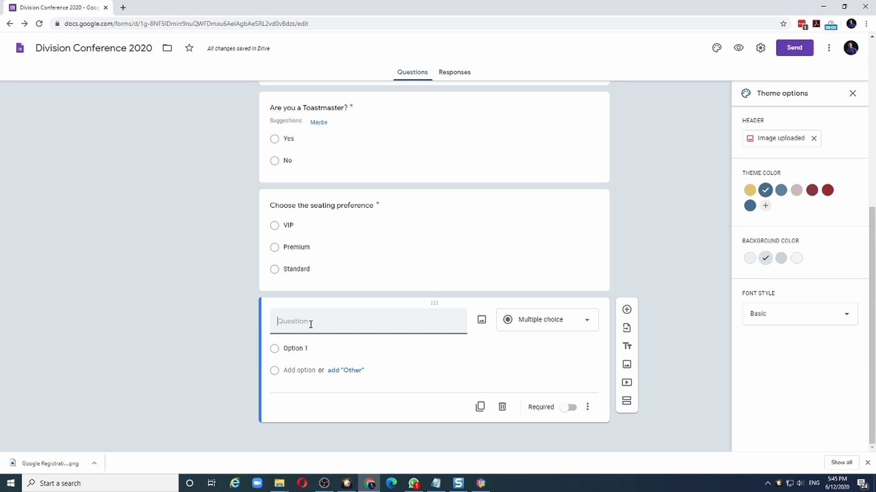
{"action": "type", "text": "Choose the contests"}
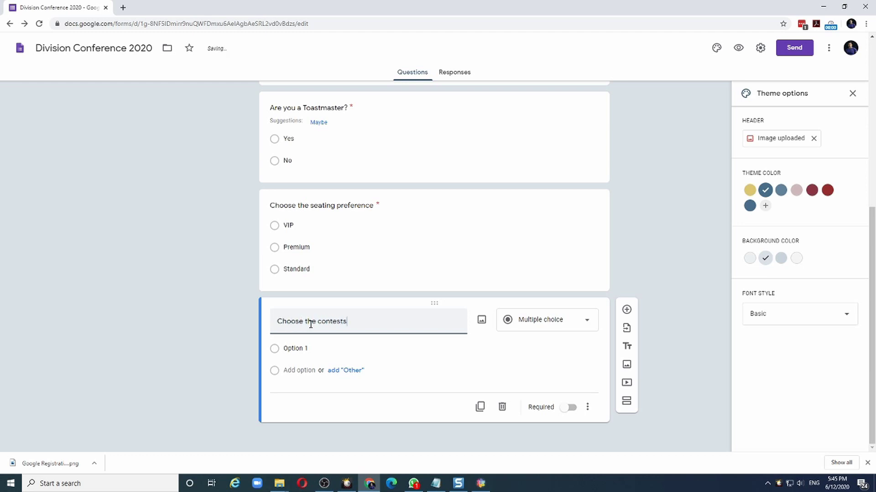
{"action": "type", "text": " you wish to attends"}
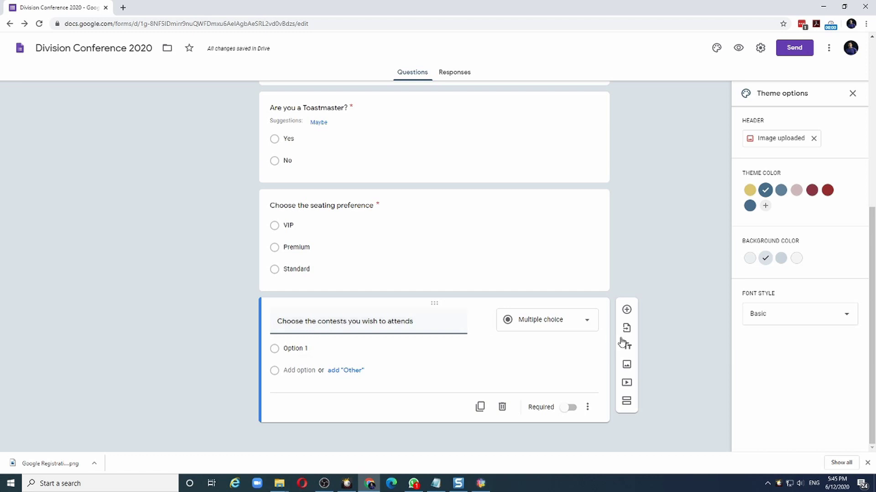
{"action": "left_click", "coordinate": [590, 323]}
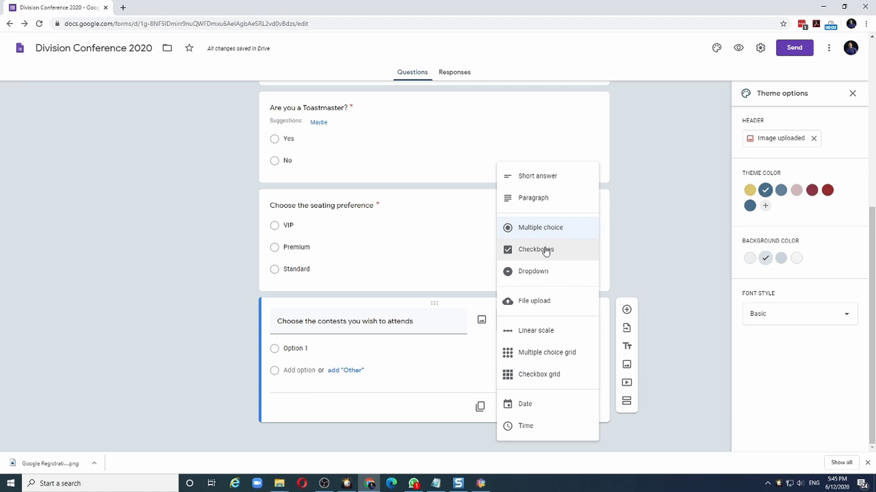
{"action": "left_click", "coordinate": [546, 250]}
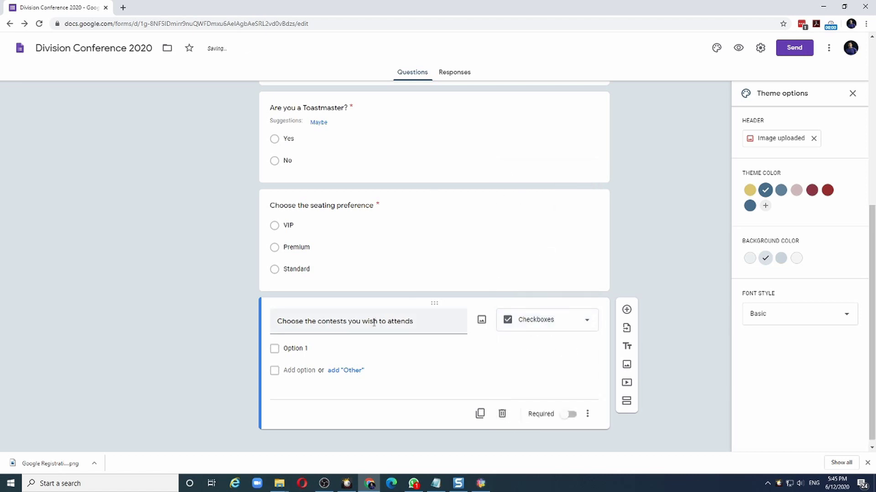
Enter the contest options International Speech, Humorous, Table Topics and Evaluation
{"action": "left_click", "coordinate": [309, 351]}
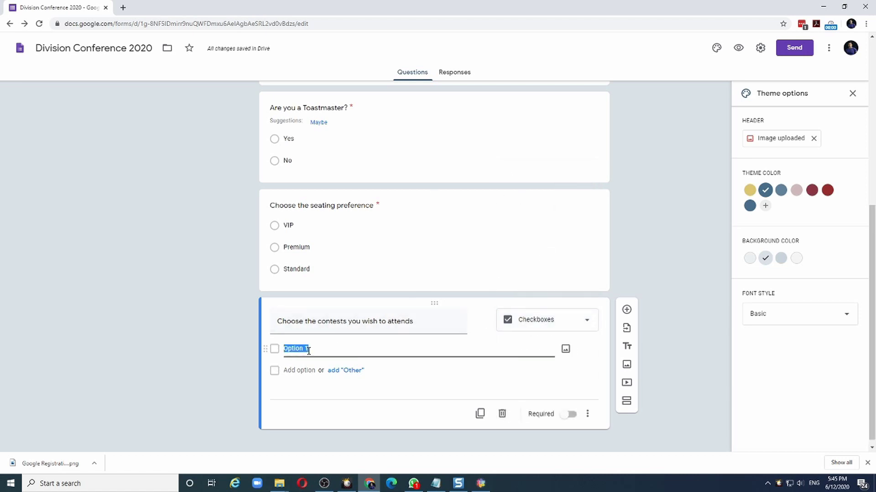
{"action": "type", "text": "International Speech"}
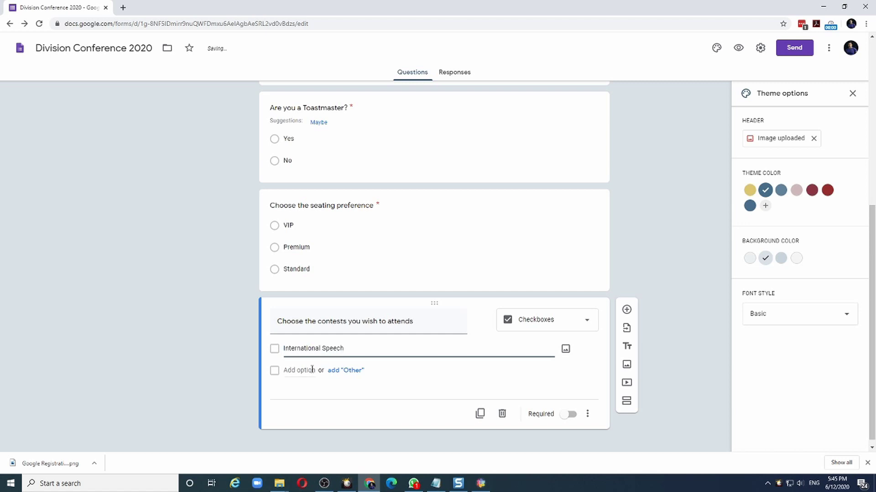
{"action": "left_click", "coordinate": [312, 370]}
{"action": "type", "text": "Humorous"}
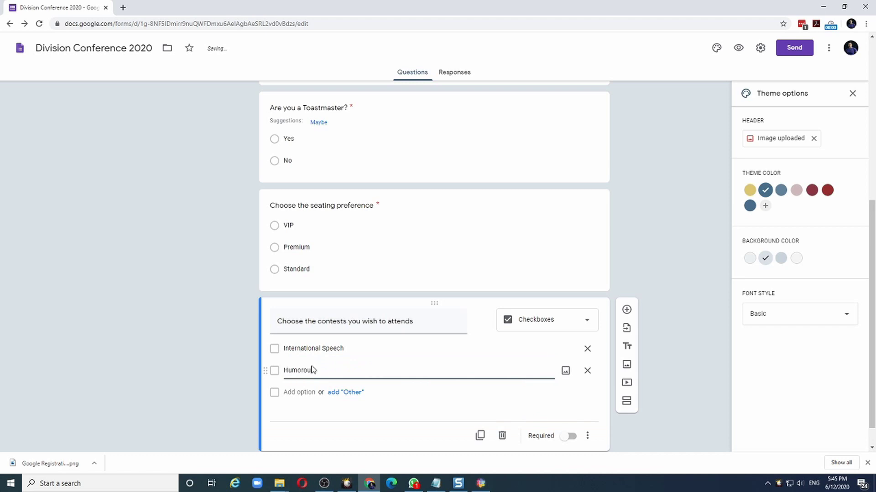
{"action": "left_click", "coordinate": [303, 392]}
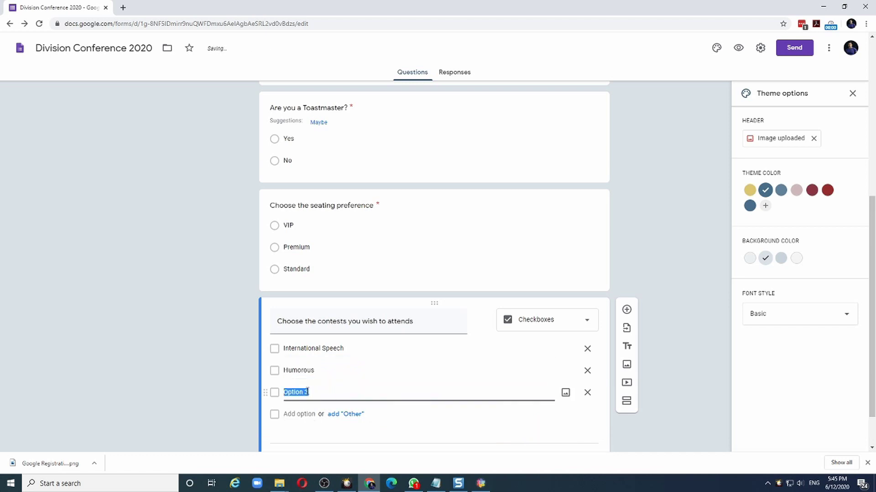
{"action": "type", "text": "Table Topics"}
{"action": "left_click", "coordinate": [301, 414]}
{"action": "type", "text": "Evaluation"}
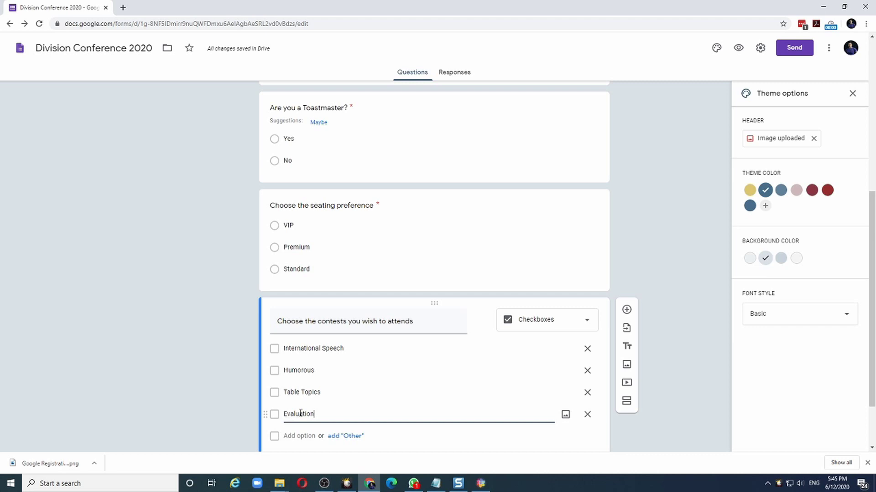
Select the web address of the Division D contest intro video on YouTube
{"action": "scroll", "coordinate": [300, 414], "scroll_direction": "down", "scroll_amount": 2}
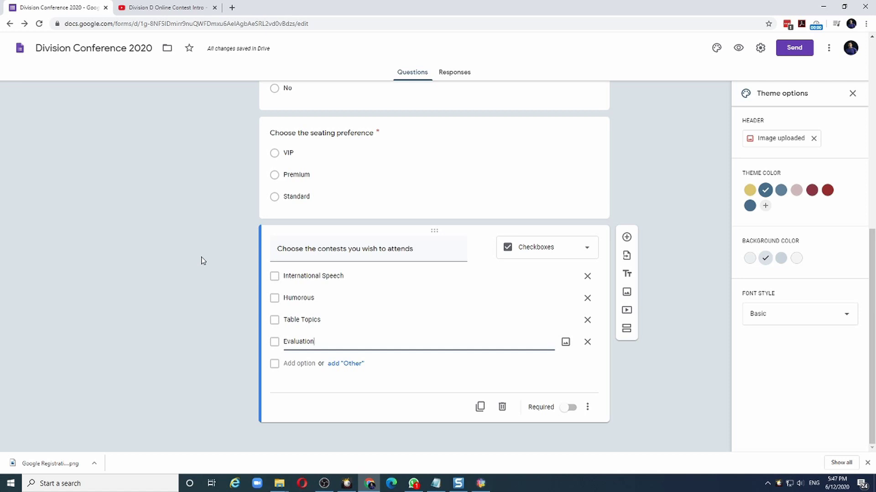
{"action": "key", "text": "ctrl+Tab"}
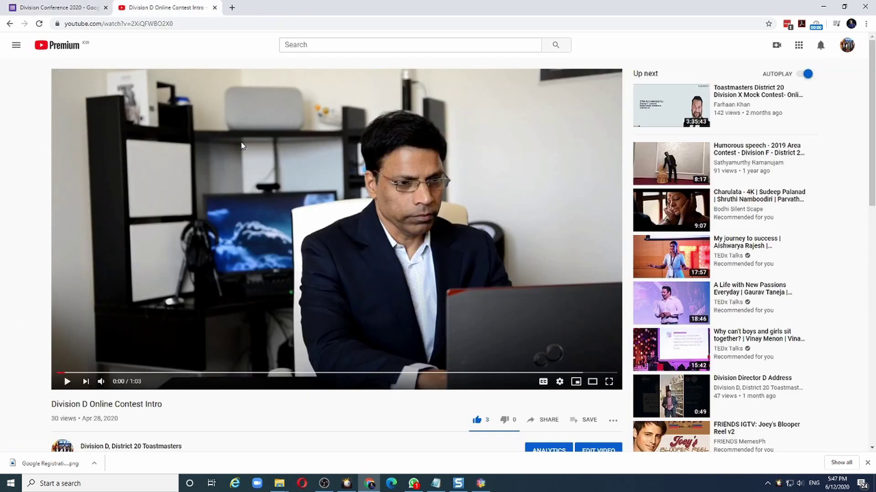
{"action": "left_click", "coordinate": [190, 24]}
{"action": "key", "text": "ctrl+c"}
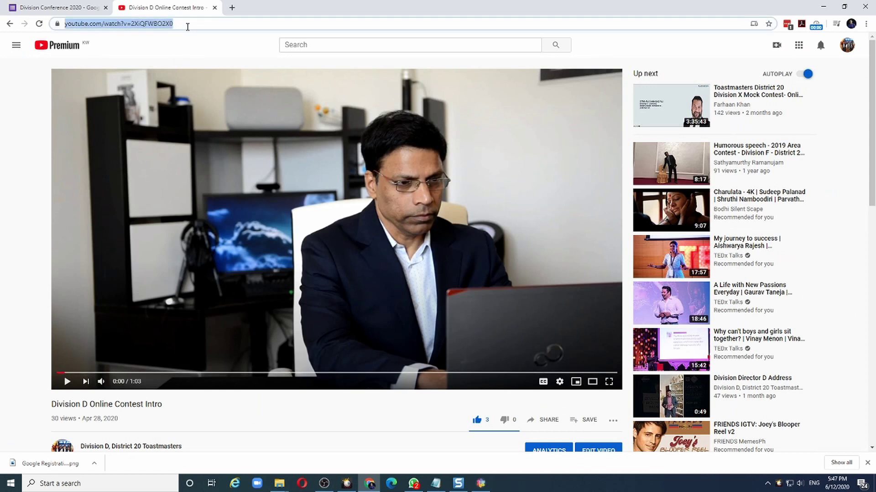
Embed the 'Division D Online Contest Intro' YouTube video below the contests question by searching its pasted URL
{"action": "left_click", "coordinate": [58, 9]}
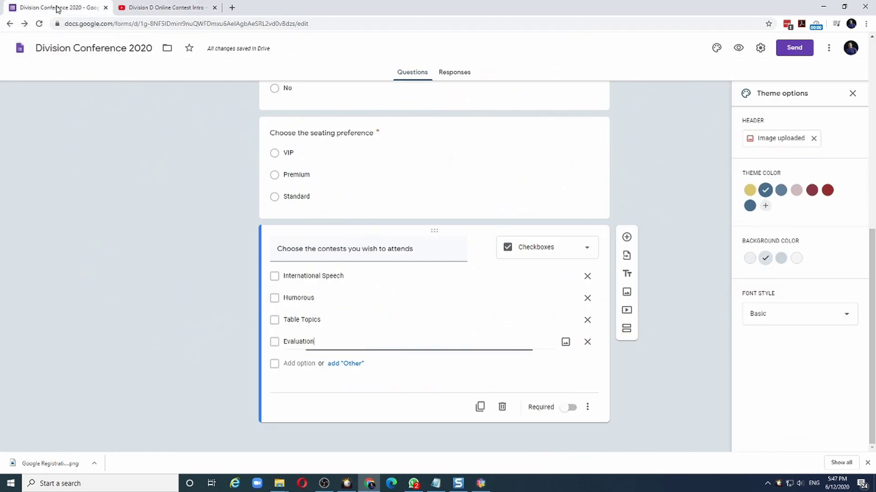
{"action": "left_click", "coordinate": [628, 313]}
{"action": "left_click", "coordinate": [628, 313]}
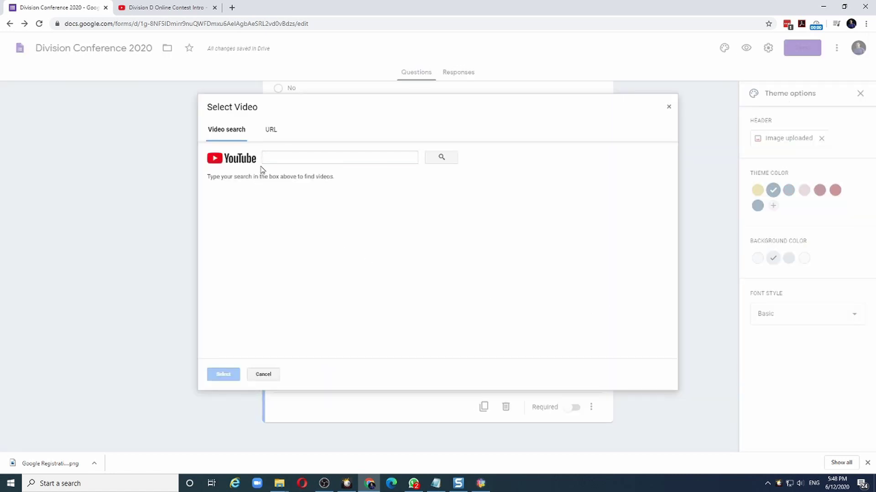
{"action": "left_click", "coordinate": [268, 157]}
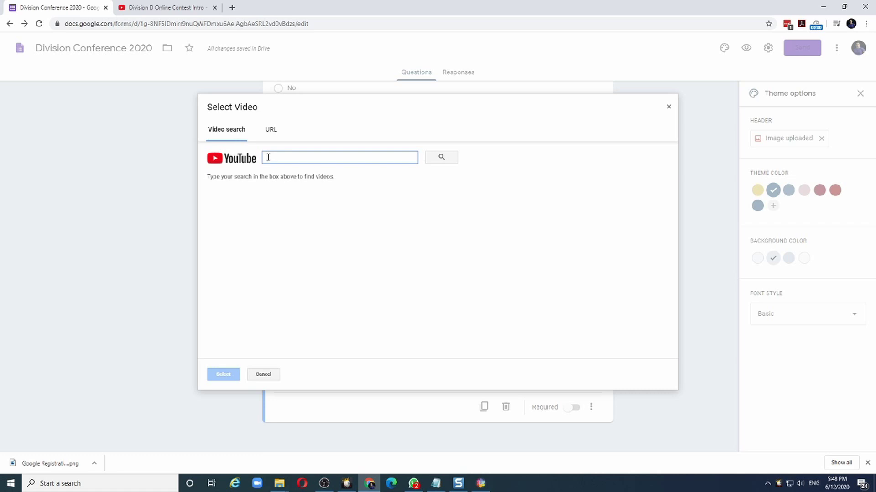
{"action": "key", "text": "ctrl+v"}
{"action": "left_click", "coordinate": [449, 159]}
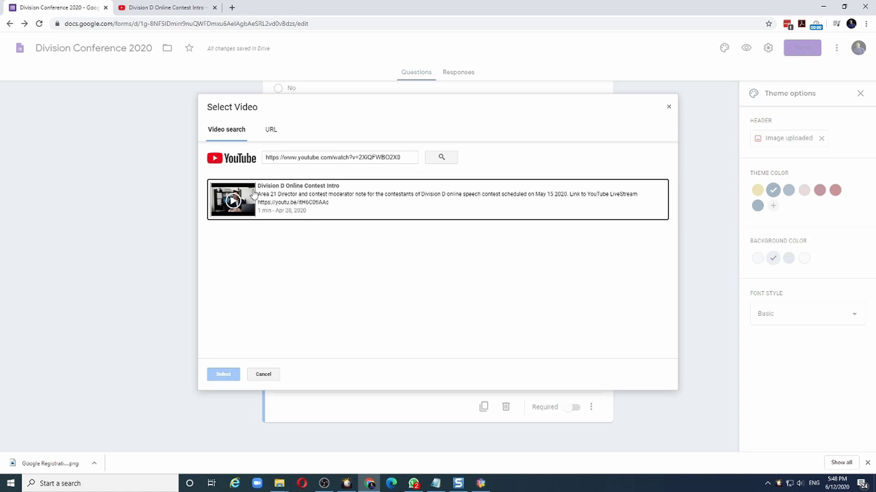
{"action": "left_click", "coordinate": [292, 204]}
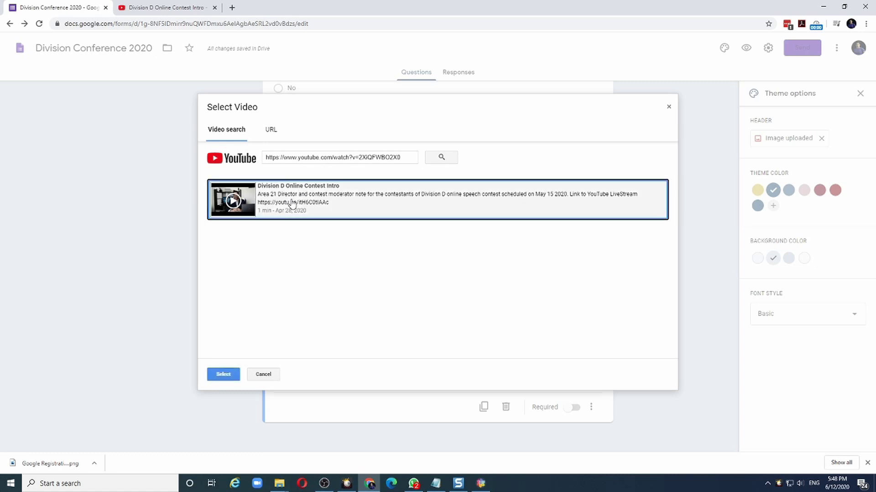
{"action": "left_click", "coordinate": [226, 376]}
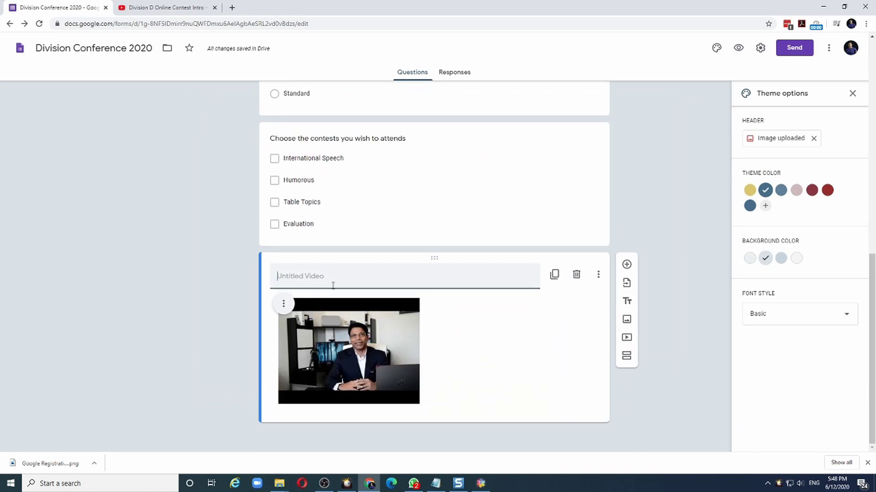
Title the video 'Preview of our Division Contest', then scroll up to review the seating question
{"action": "type", "text": "Preview of our Division Contest"}
{"action": "scroll", "coordinate": [426, 233], "scroll_direction": "up", "scroll_amount": 4}
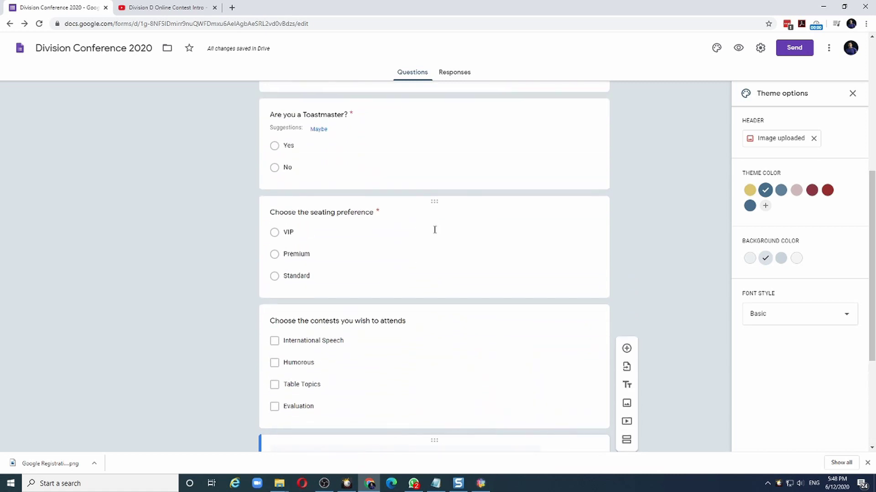
{"action": "left_click", "coordinate": [431, 249]}
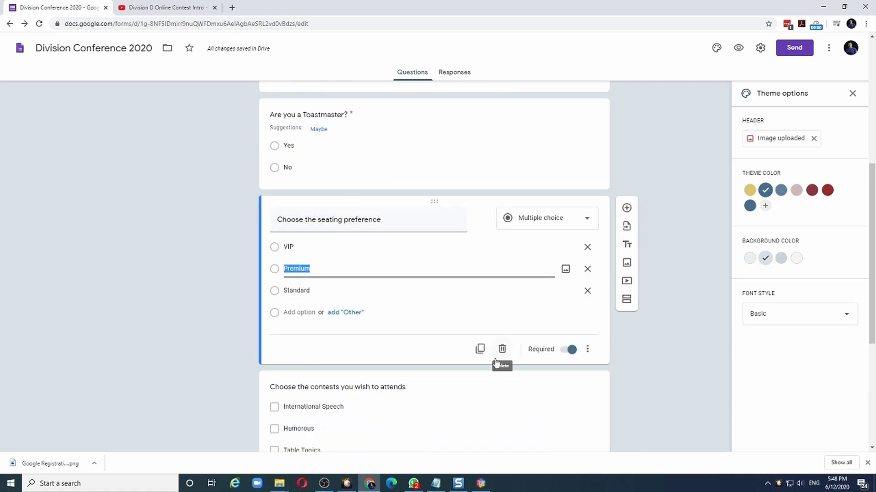
{"action": "scroll", "coordinate": [409, 213], "scroll_direction": "up", "scroll_amount": 6}
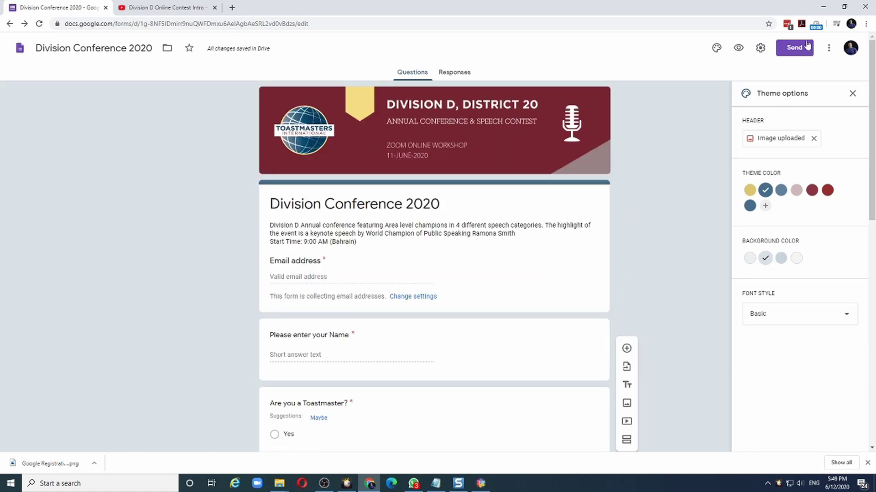
Copy the form's shortened sharing link, then close the Send form window
{"action": "left_click", "coordinate": [789, 48]}
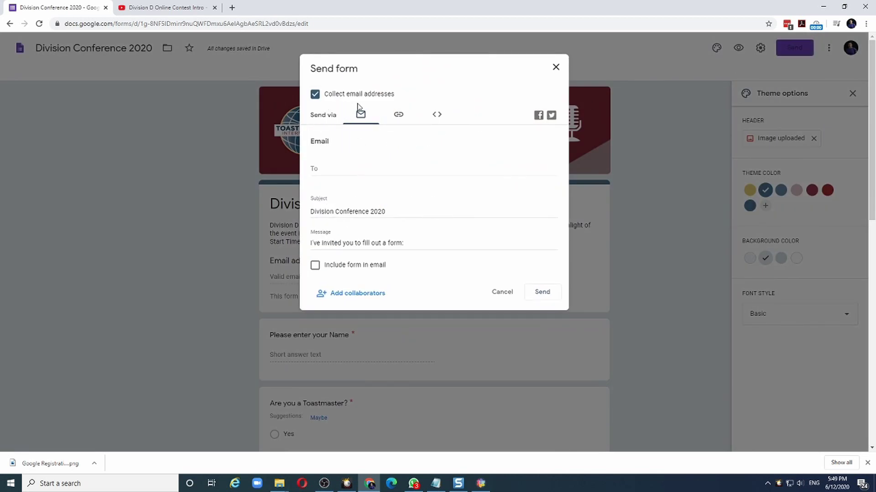
{"action": "left_click", "coordinate": [398, 117]}
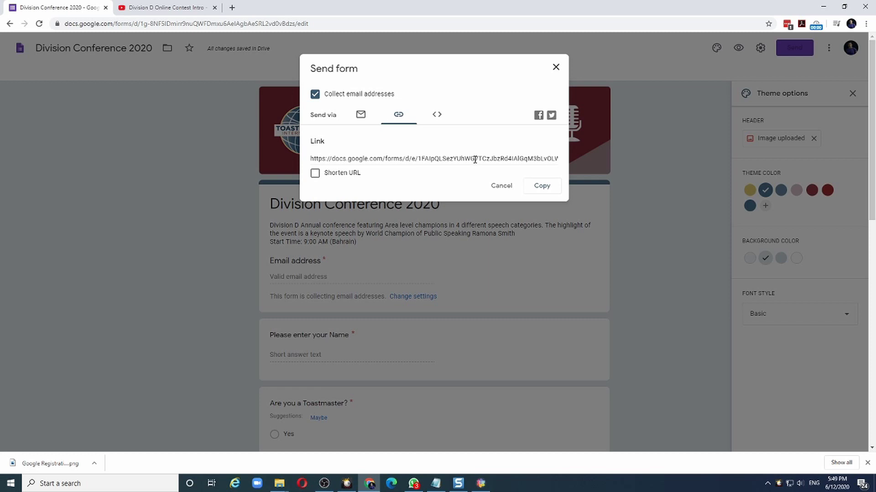
{"action": "left_click", "coordinate": [315, 174]}
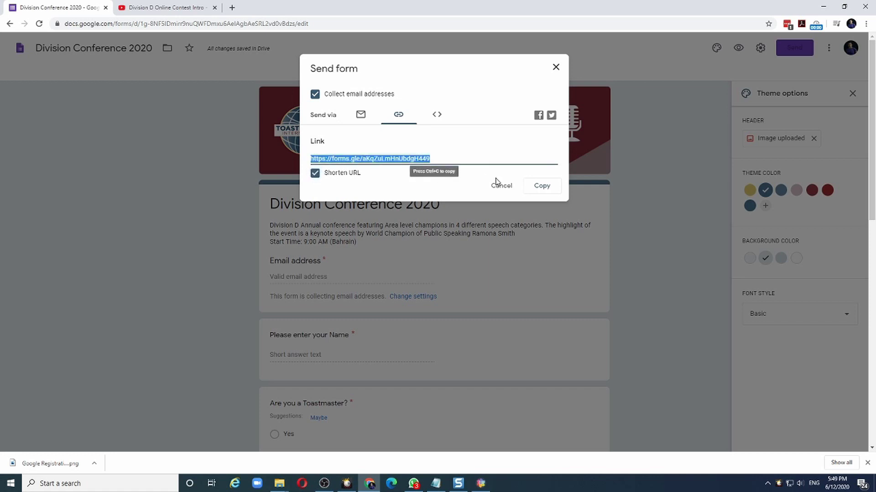
{"action": "left_click", "coordinate": [542, 187]}
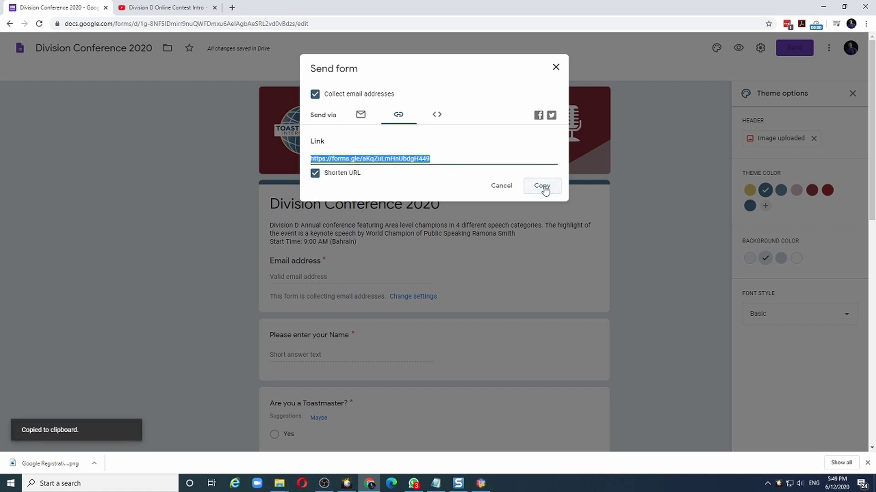
{"action": "left_click", "coordinate": [556, 67]}
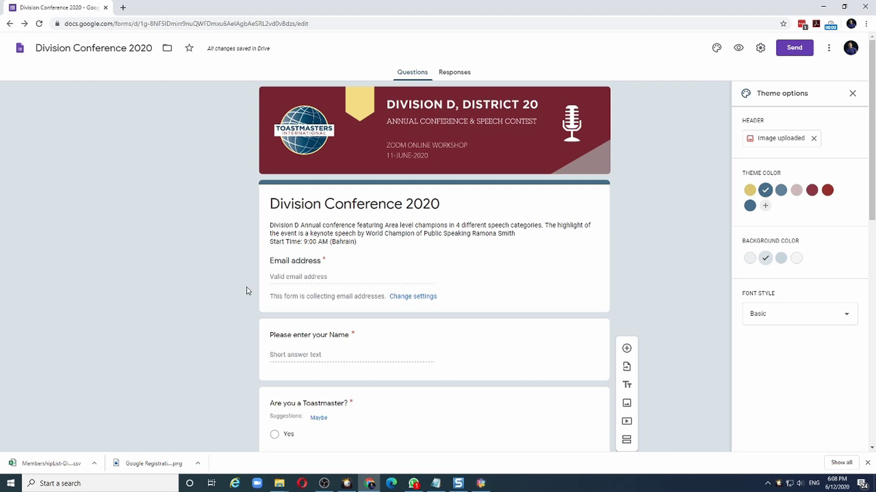
Preview the Division Conference 2020 form in a new tab as a respondent
{"action": "left_click", "coordinate": [739, 49]}
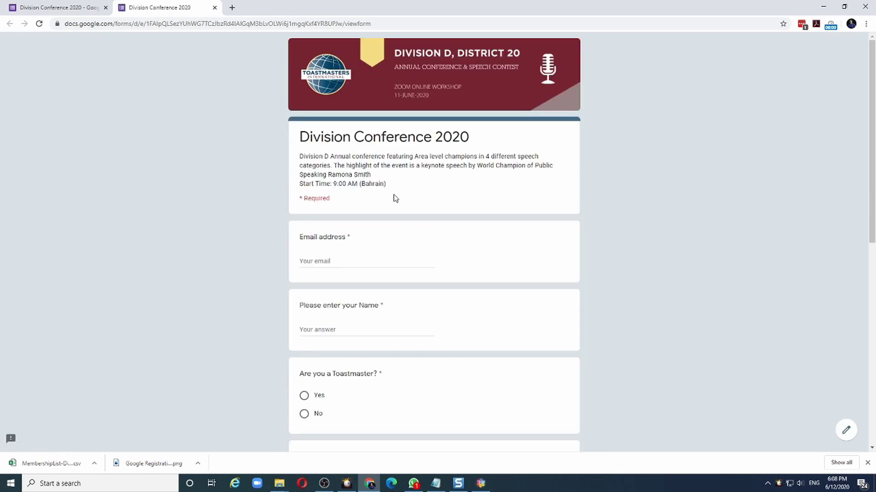
Autofill the respondent's e-mail, trigger the Name required error, then type the respondent's full name
{"action": "left_click", "coordinate": [324, 259]}
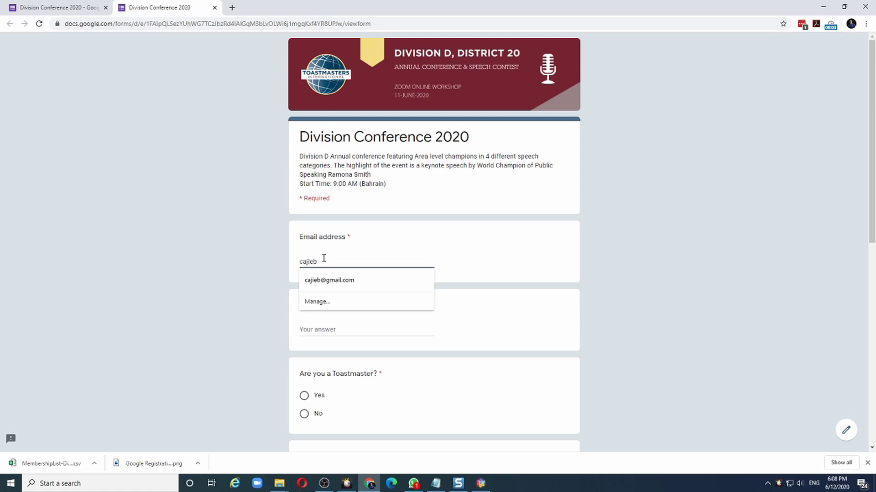
{"action": "key", "text": "Down"}
{"action": "key", "text": "Tab"}
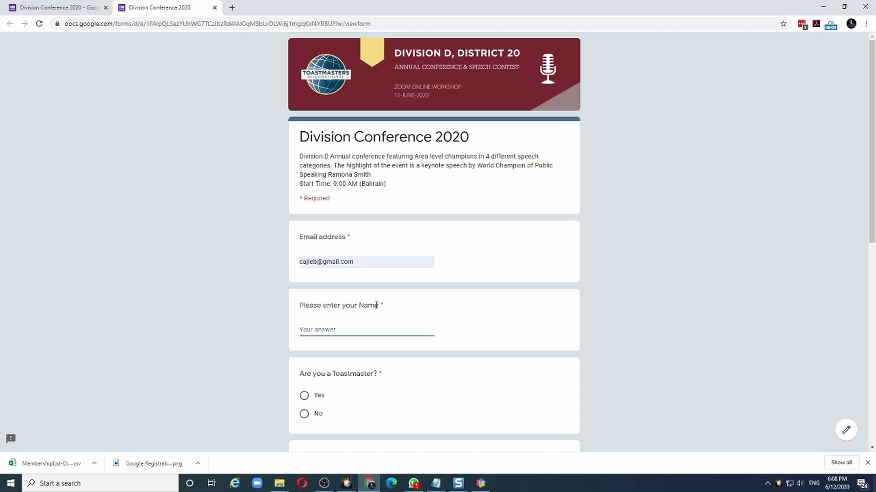
{"action": "left_click", "coordinate": [323, 362]}
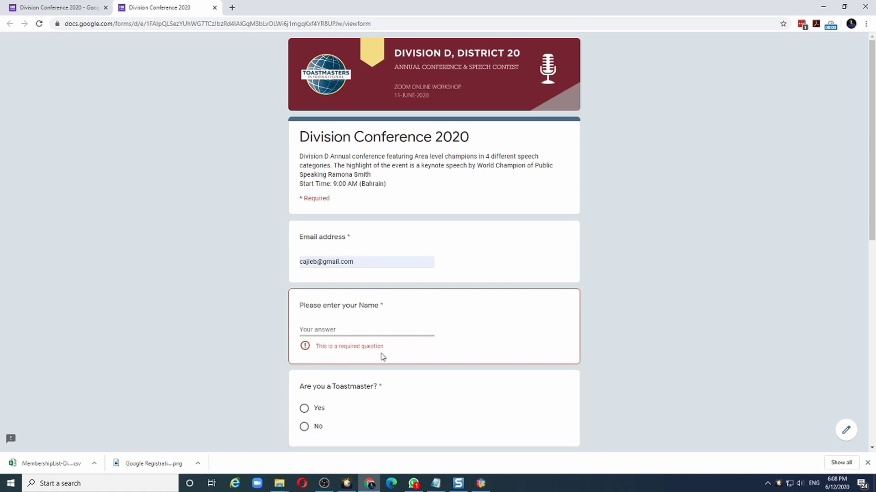
{"action": "left_click", "coordinate": [333, 330]}
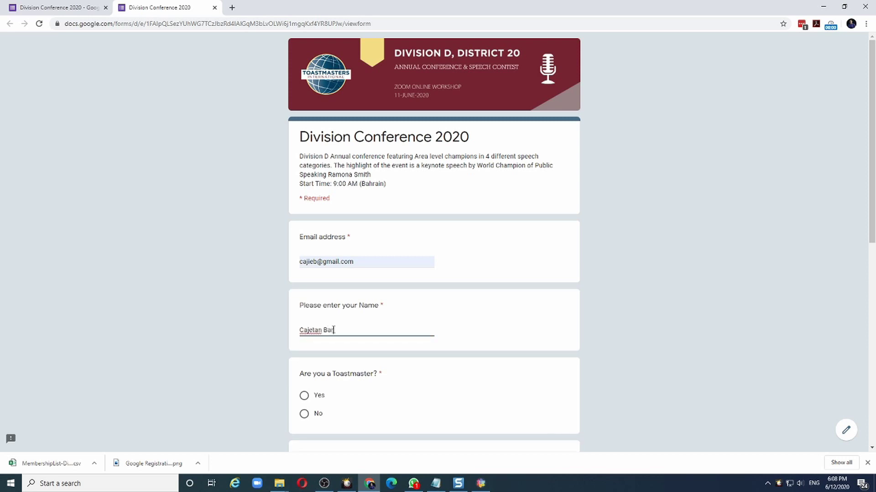
Answer Yes to being a Toastmaster and choose Premium seating
{"action": "scroll", "coordinate": [340, 326], "scroll_direction": "down", "scroll_amount": 4}
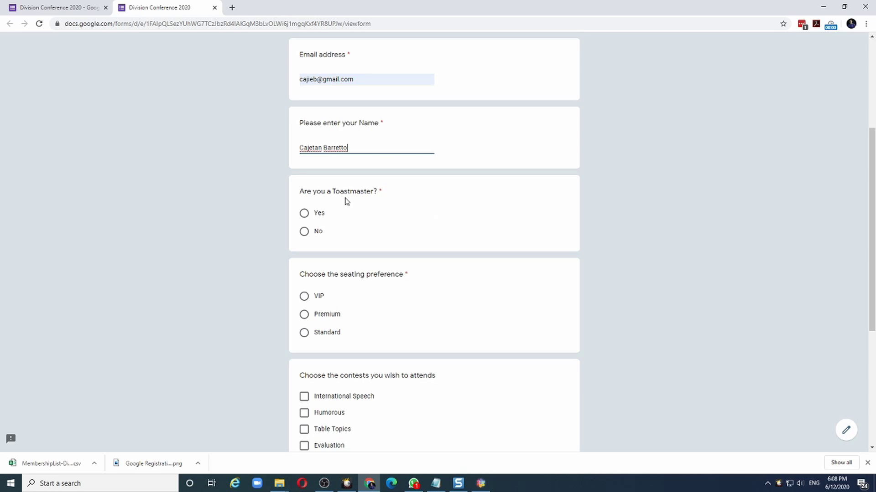
{"action": "left_click", "coordinate": [305, 217]}
{"action": "scroll", "coordinate": [178, 209], "scroll_direction": "down", "scroll_amount": 2}
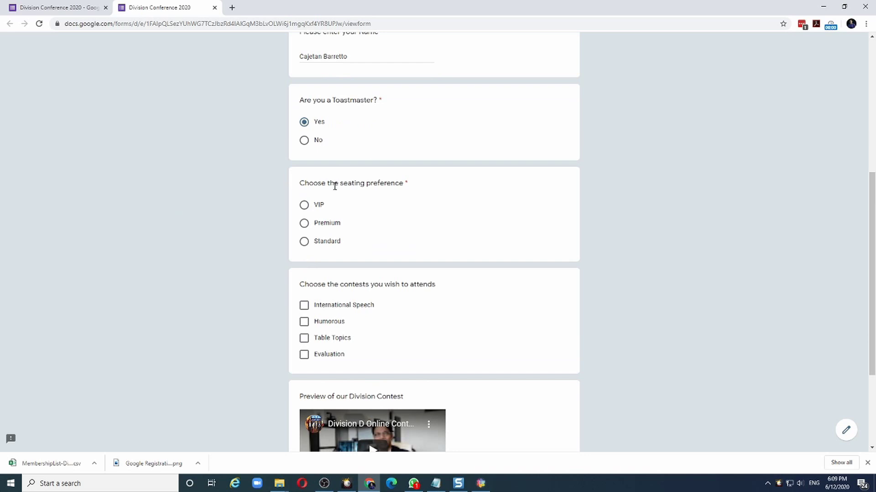
{"action": "left_click", "coordinate": [304, 225]}
Tick International Speech, Table Topics and Evaluation contests, play the video, and close the preview
{"action": "scroll", "coordinate": [214, 204], "scroll_direction": "down", "scroll_amount": 3}
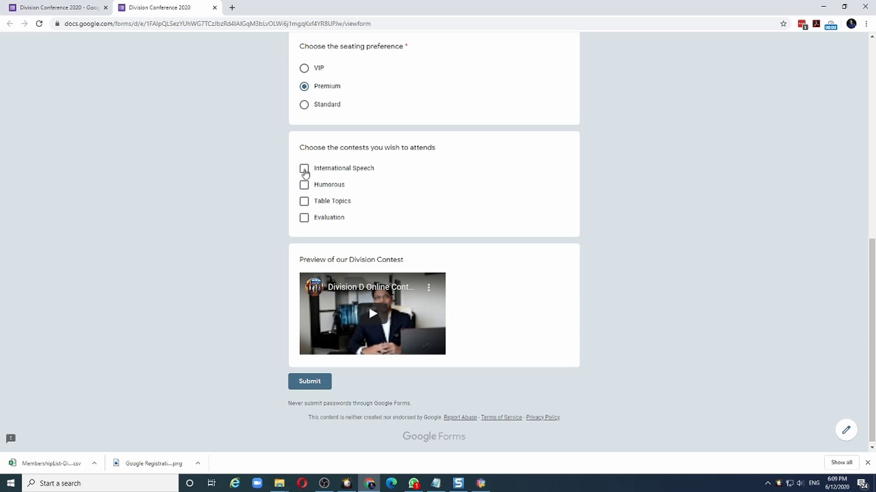
{"action": "left_click", "coordinate": [304, 169]}
{"action": "left_click", "coordinate": [303, 185]}
{"action": "left_click", "coordinate": [304, 201]}
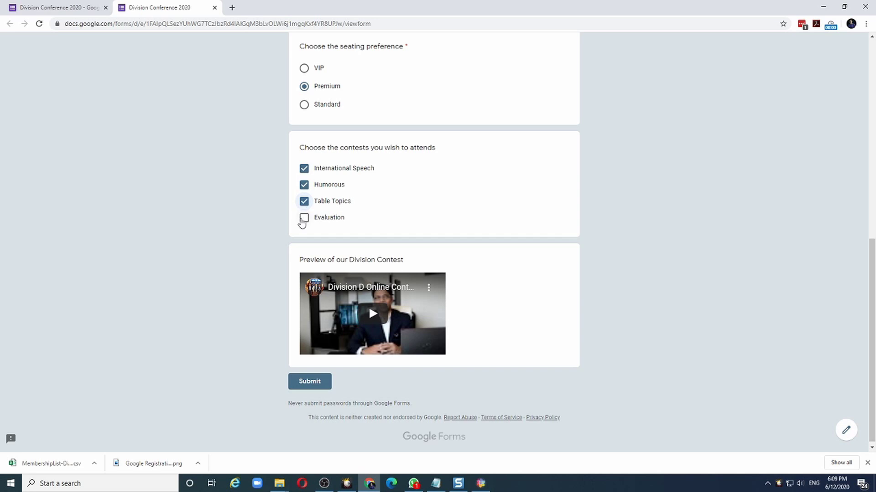
{"action": "left_click", "coordinate": [303, 218]}
{"action": "left_click", "coordinate": [304, 186]}
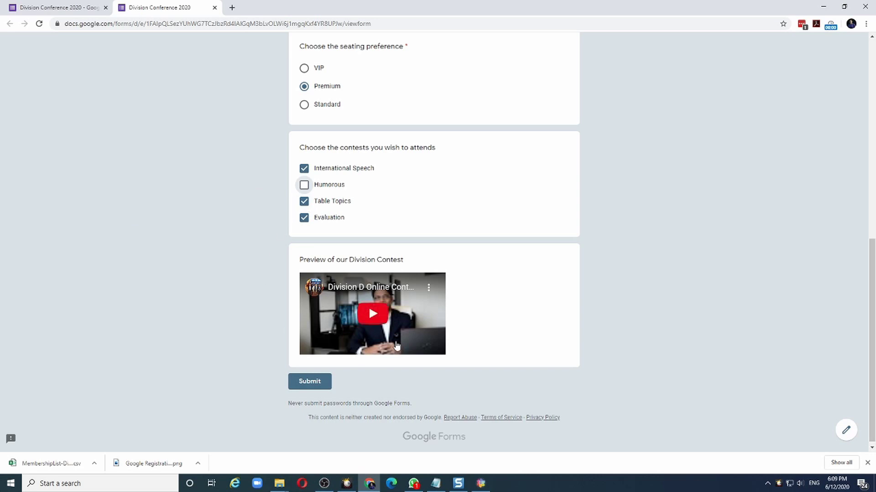
{"action": "left_click", "coordinate": [373, 316]}
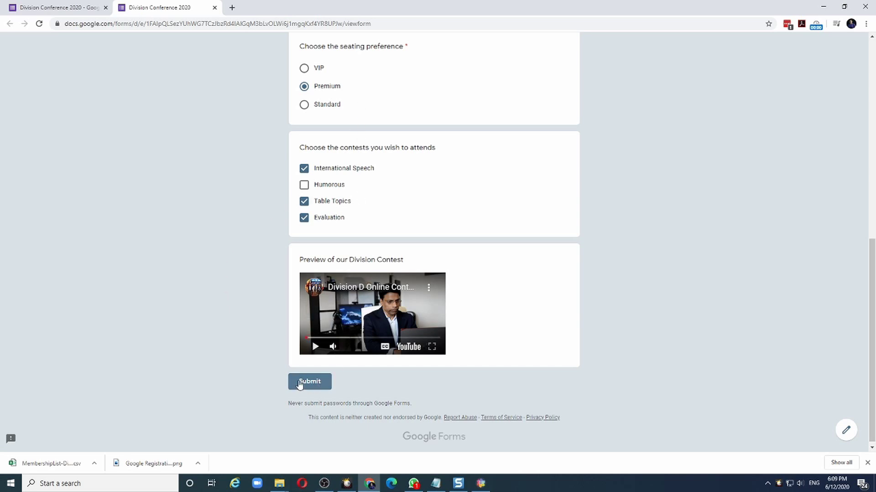
{"action": "key", "text": "ctrl+w"}
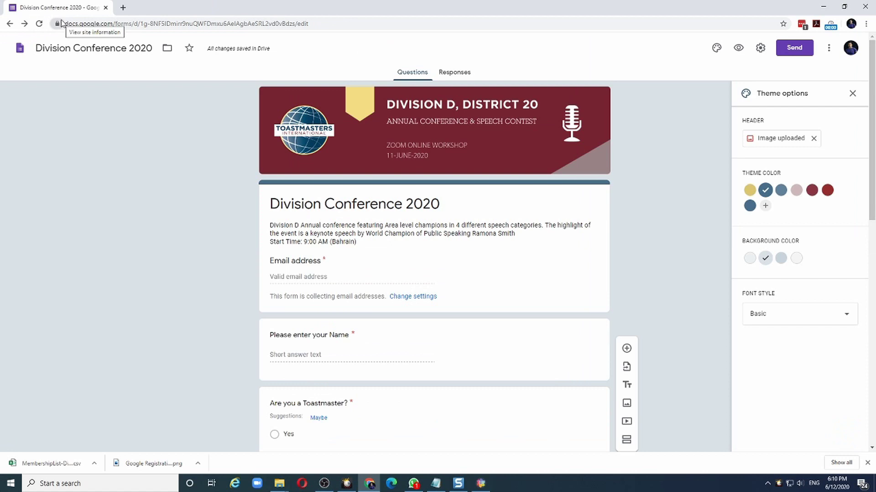
Show the empty Responses page with 0 responses and open the response destination dialog
{"action": "left_click", "coordinate": [455, 73]}
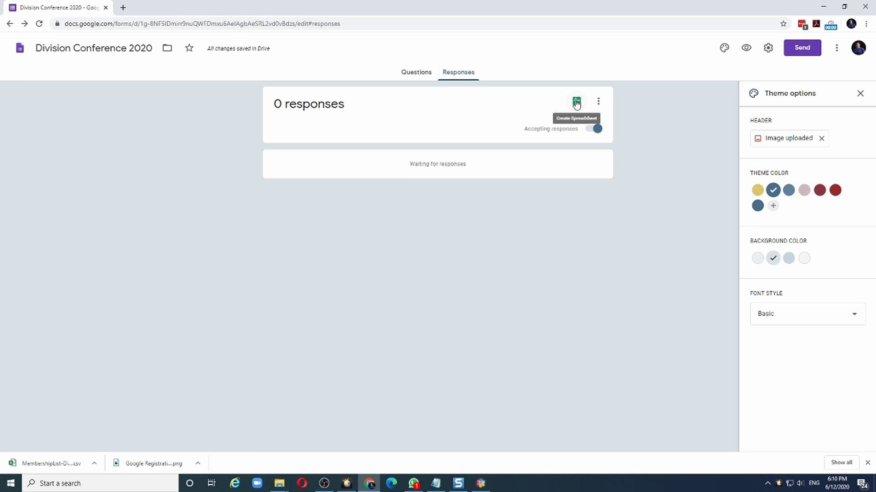
{"action": "left_click", "coordinate": [576, 103]}
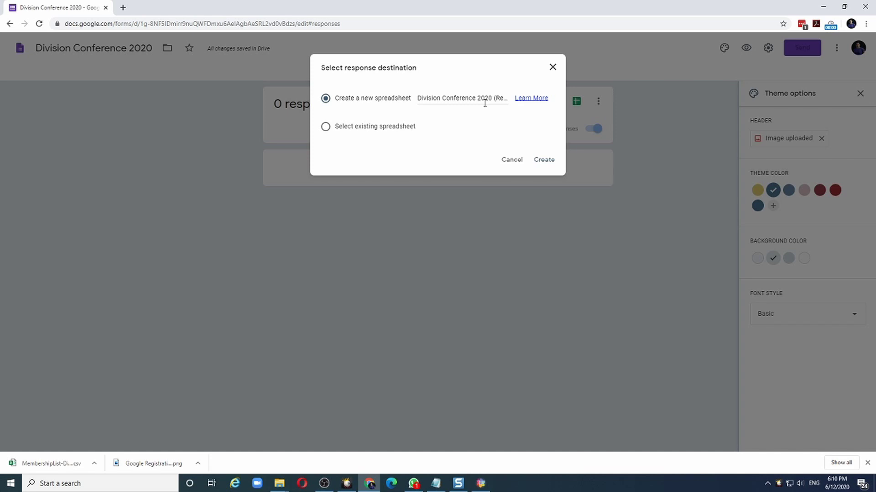
Create a new 'Division Conference 2020 (Responses)' spreadsheet to collect the responses
{"action": "left_click", "coordinate": [546, 162]}
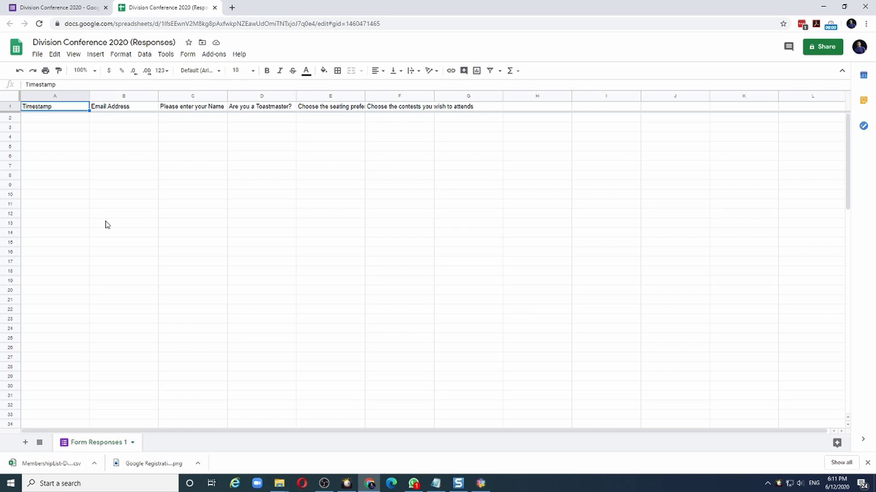
Switch from the new responses spreadsheet back to the form editor tab
{"action": "key", "text": "ctrl+shift+Tab"}
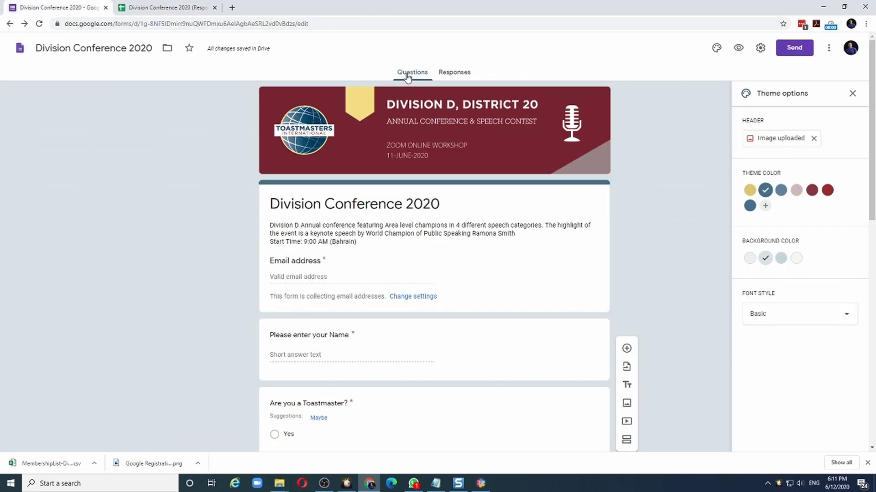